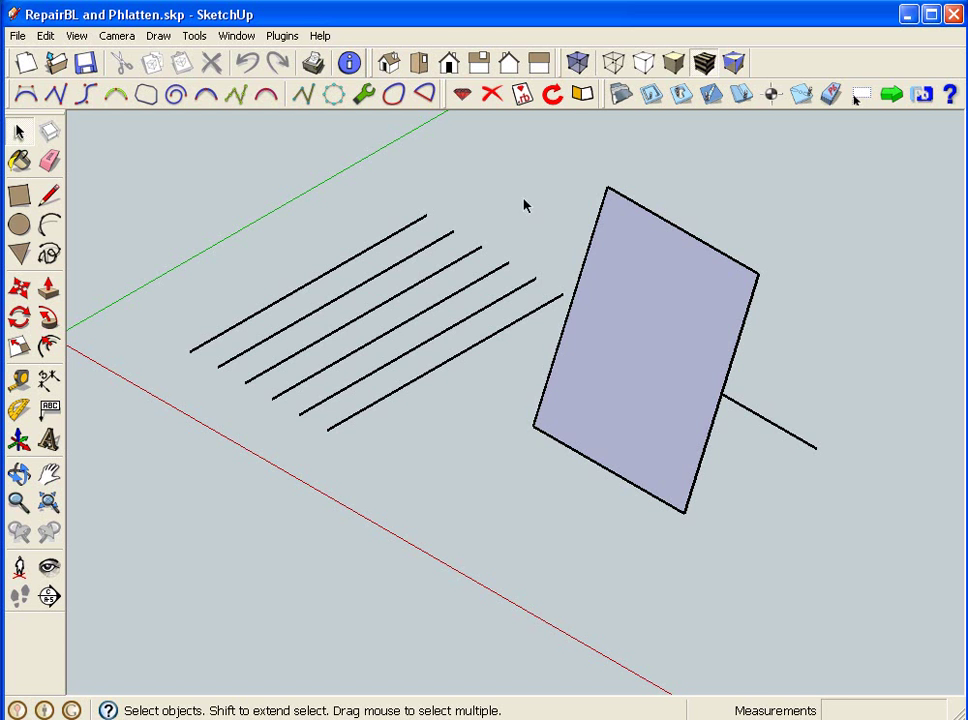
# Step: Show the Plugins menu listing the installed commands, including Phlatten and RepairBL and Phlatten
pyautogui.click(282, 36)
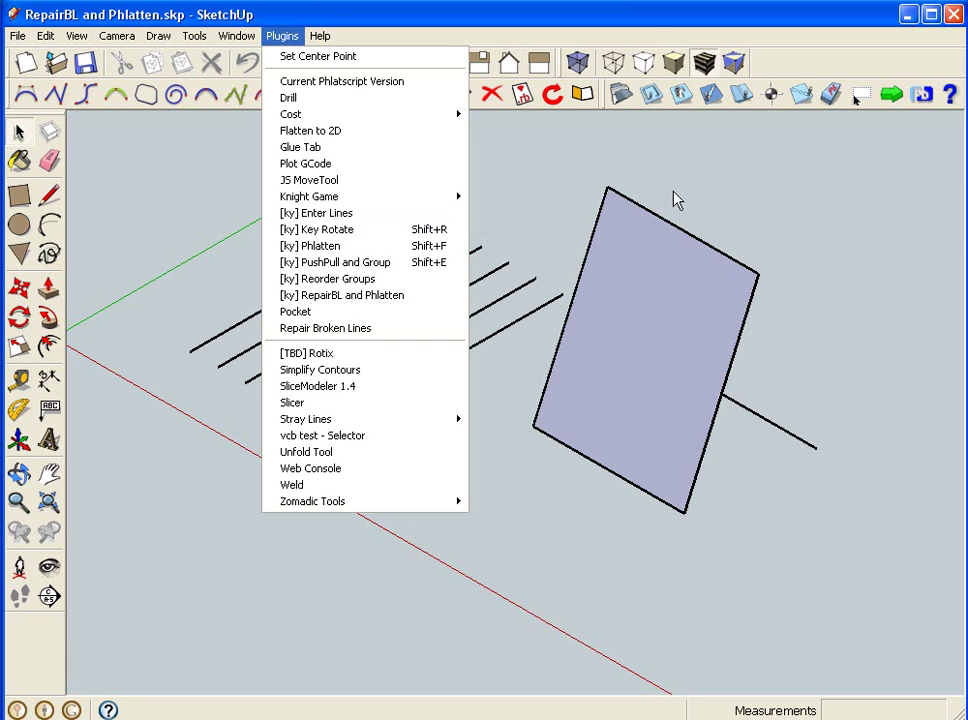
# Step: Close the plugin list, orbit around the model, and select the tilted plane with its attached line
pyautogui.click(759, 204)
pyautogui.press('o')
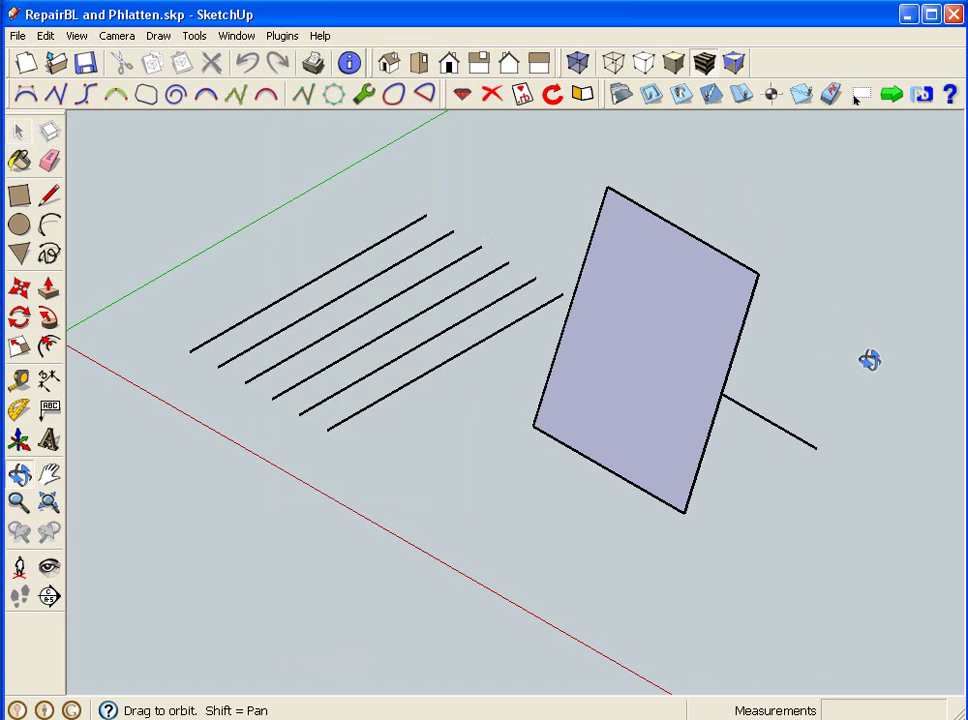
pyautogui.moveTo(869, 359); pyautogui.dragTo(735, 270)
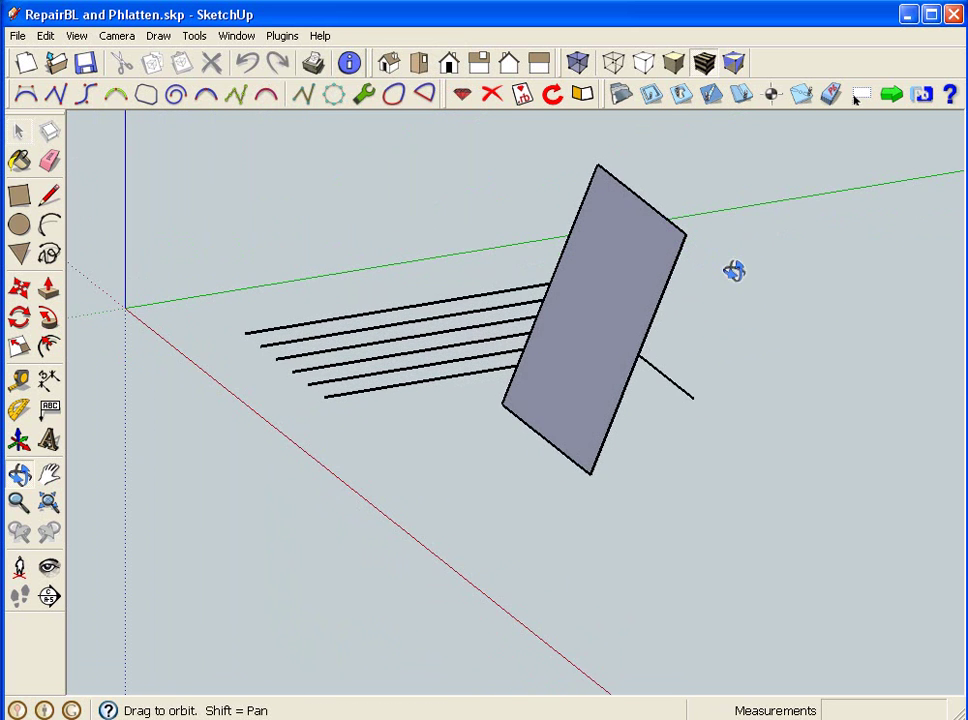
pyautogui.press('space')
pyautogui.moveTo(626, 216); pyautogui.dragTo(783, 235, button='middle')
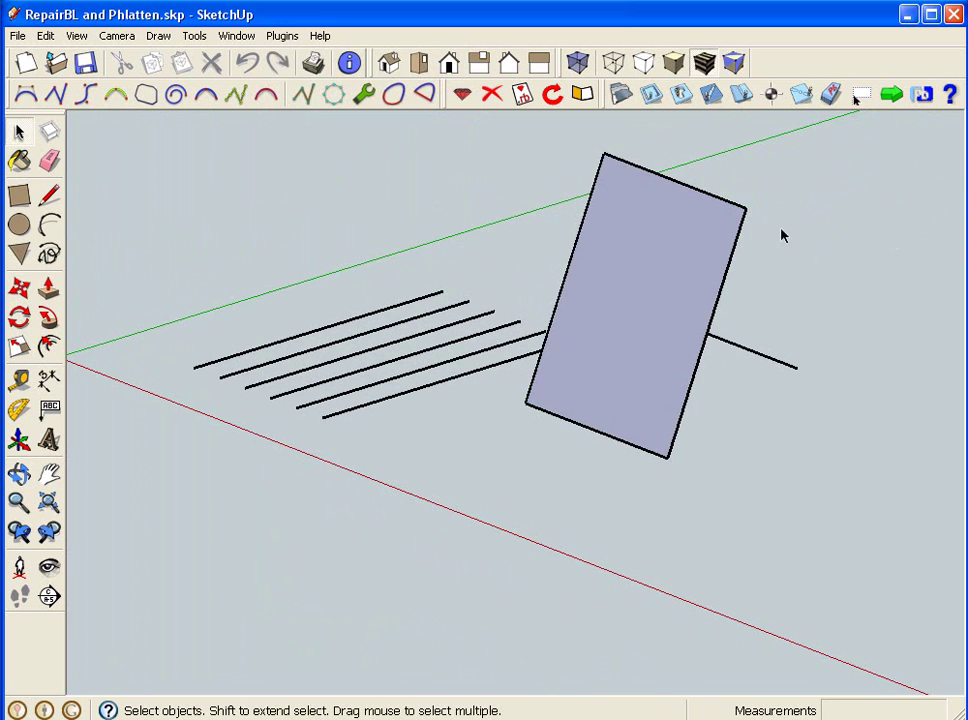
pyautogui.moveTo(788, 287); pyautogui.dragTo(620, 265, button='middle')
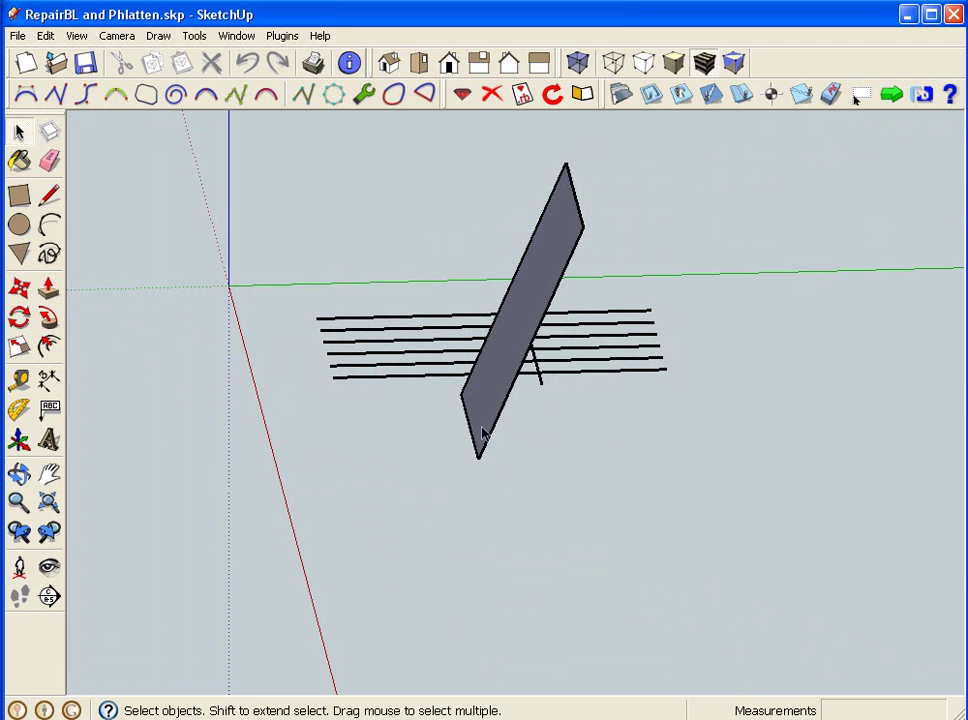
pyautogui.moveTo(575, 393); pyautogui.dragTo(833, 312, button='middle')
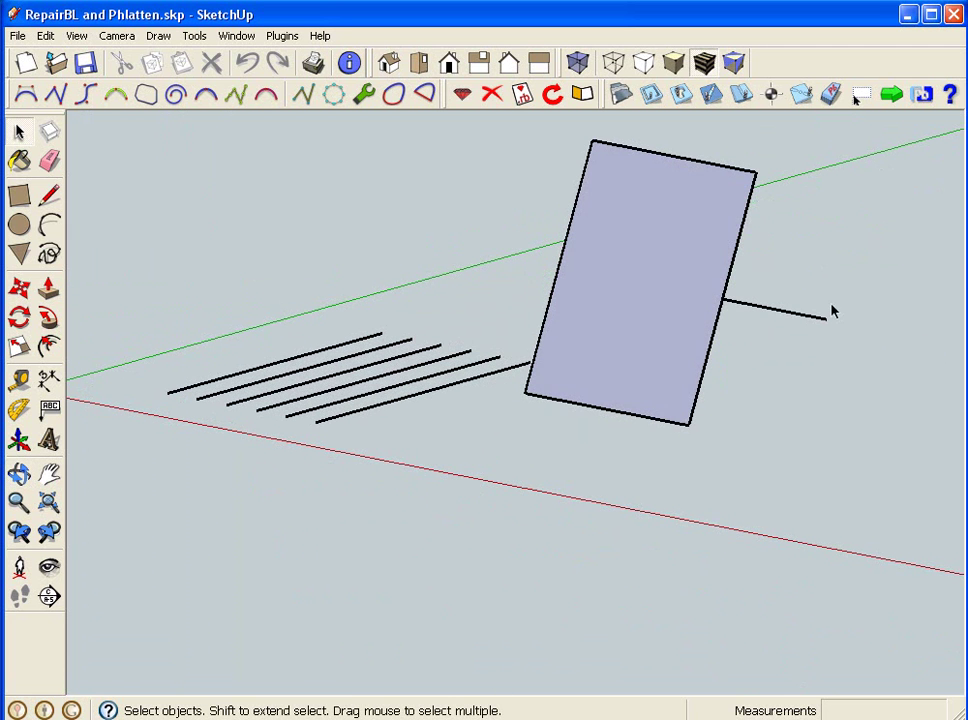
pyautogui.tripleClick(647, 266)
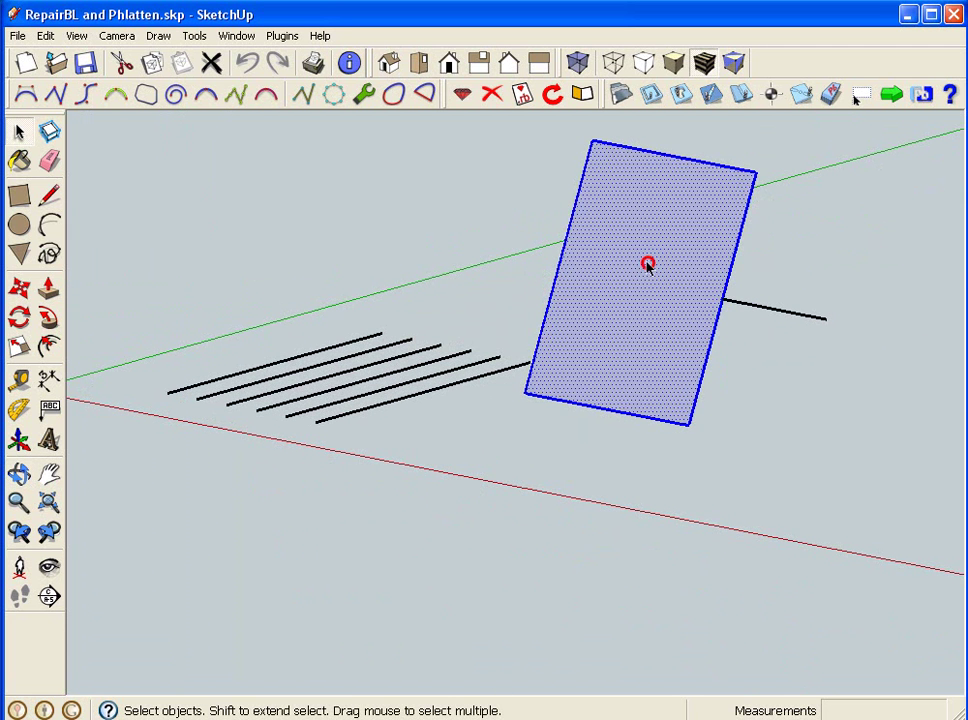
# Step: Run [tu] Phlatten on the selected plane and orbit to confirm it lies flat
pyautogui.click(287, 38)
pyautogui.click(370, 246)
pyautogui.moveTo(378, 251); pyautogui.dragTo(648, 404, button='middle')
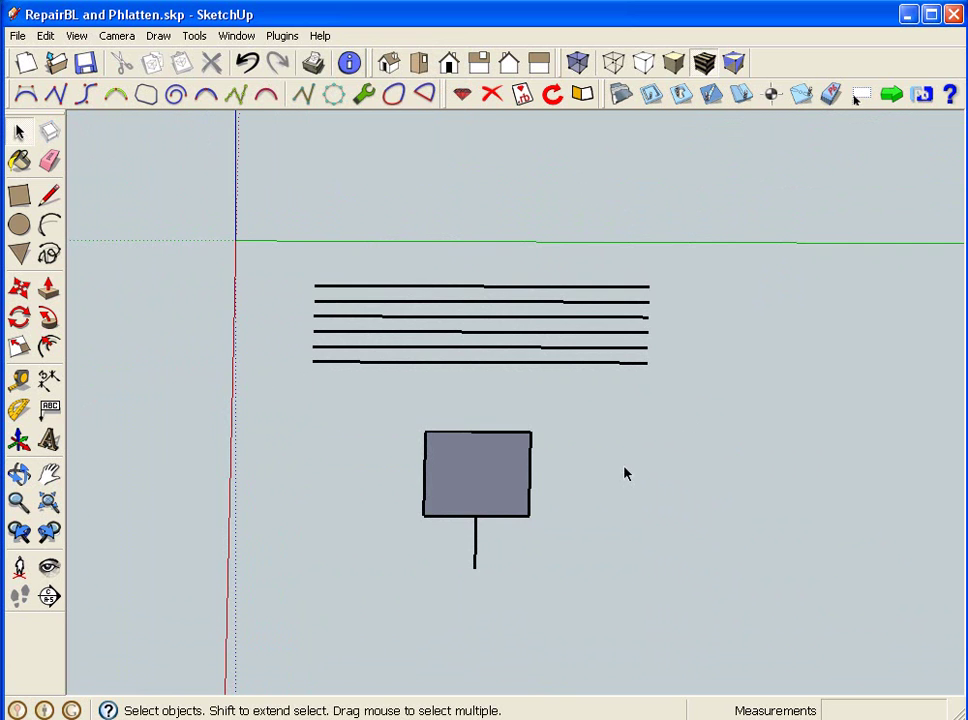
pyautogui.moveTo(629, 480); pyautogui.dragTo(685, 456, button='middle')
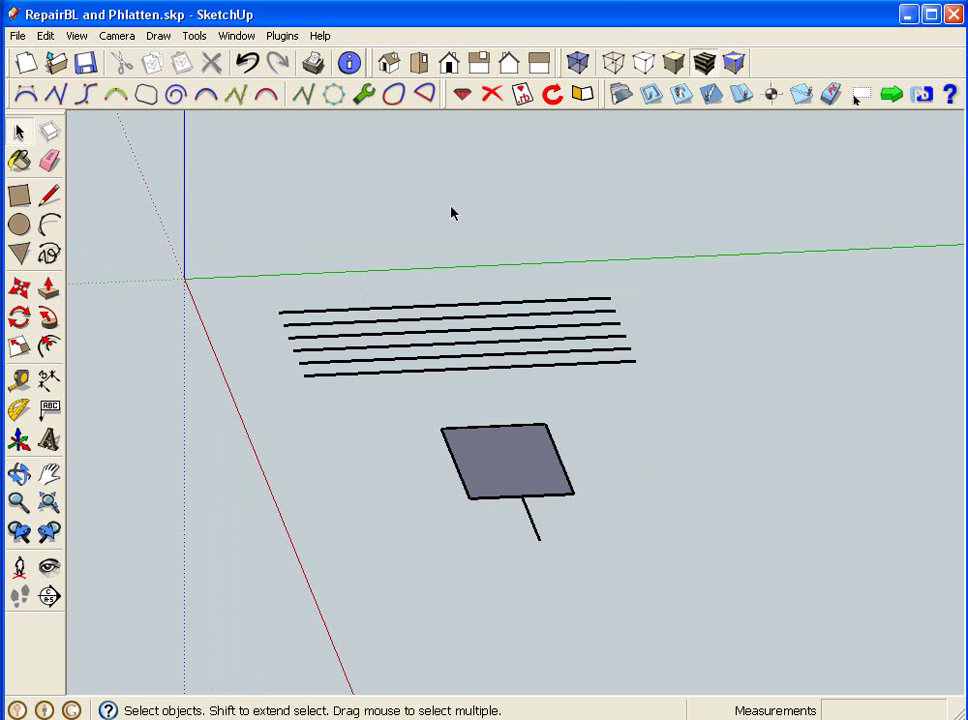
# Step: Start a new model without saving changes to the current one
pyautogui.click(17, 36)
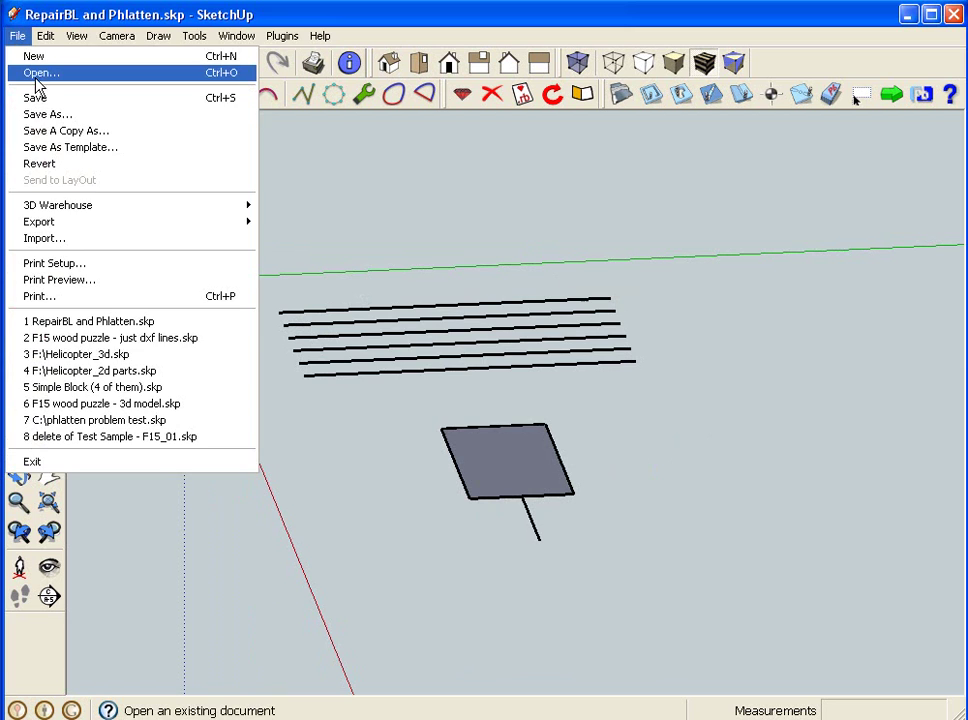
pyautogui.click(32, 58)
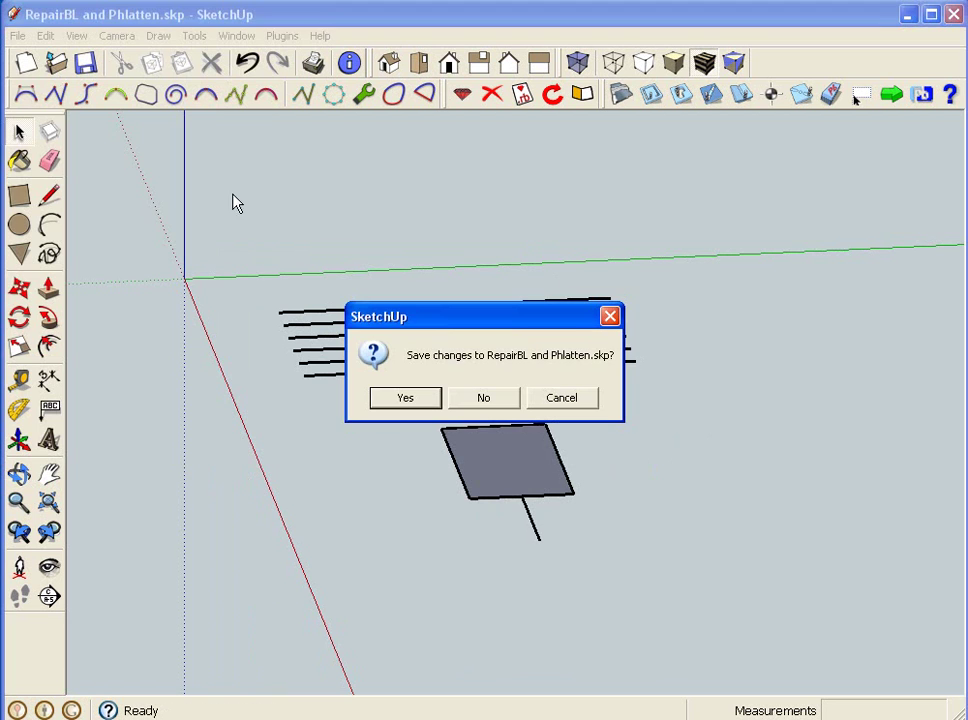
pyautogui.click(485, 400)
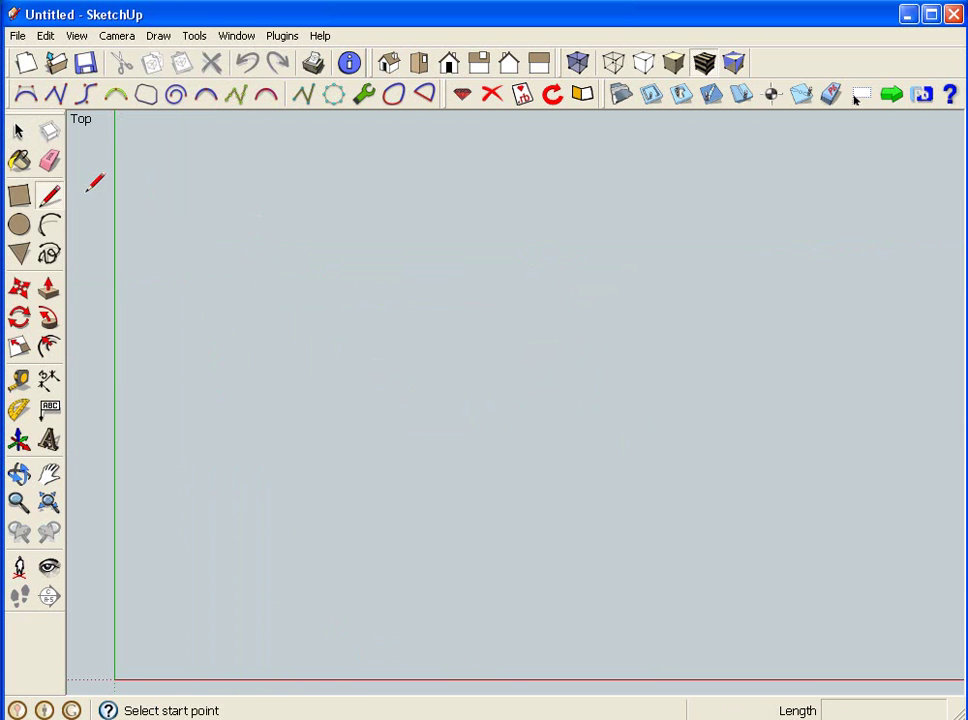
# Step: Draw a rectangle on the ground and orbit to view it in 3-D
pyautogui.click(19, 196)
pyautogui.click(342, 236)
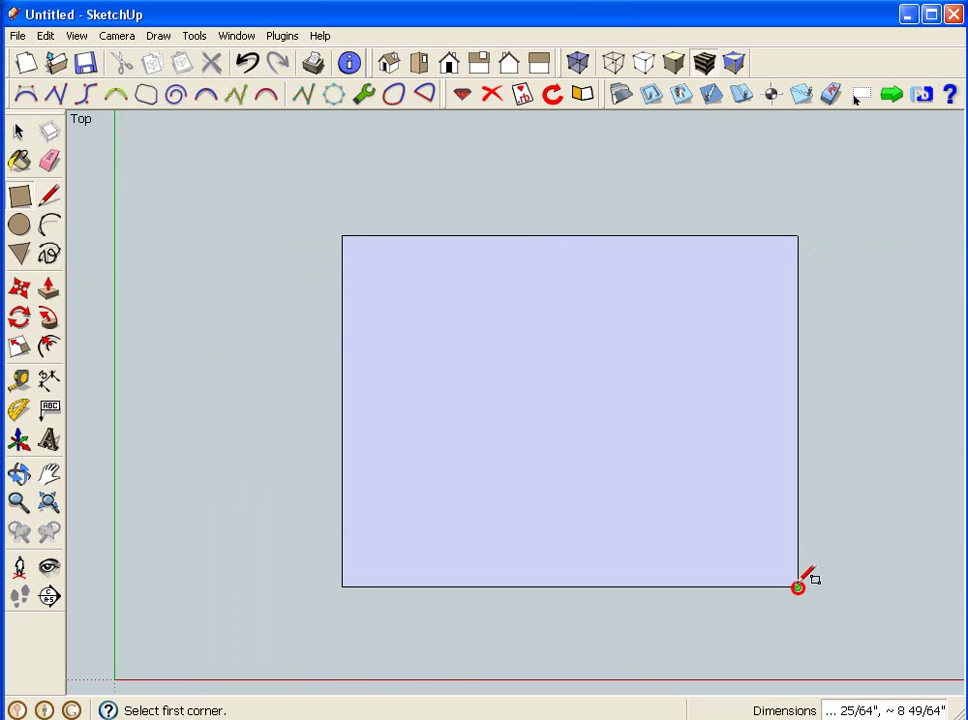
pyautogui.press('space')
pyautogui.press('o')
pyautogui.moveTo(860, 488); pyautogui.dragTo(548, 290)
pyautogui.press('space')
# Step: Delete the rectangle's face, then undo to restore it and reselect the face
pyautogui.click(728, 449)
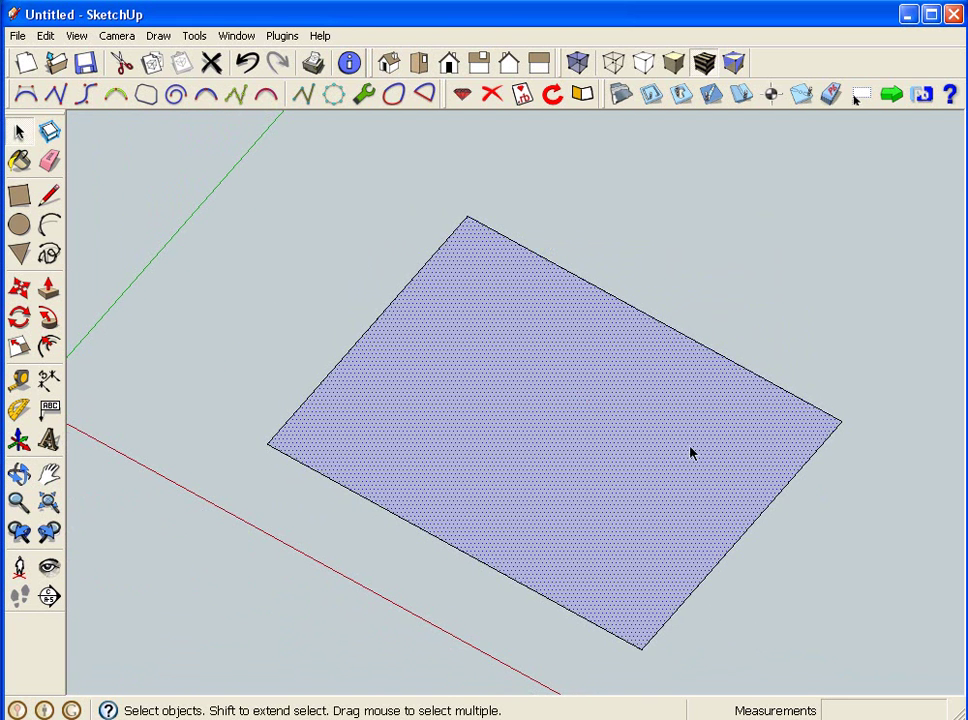
pyautogui.press('Delete')
pyautogui.moveTo(166, 128); pyautogui.dragTo(926, 690)
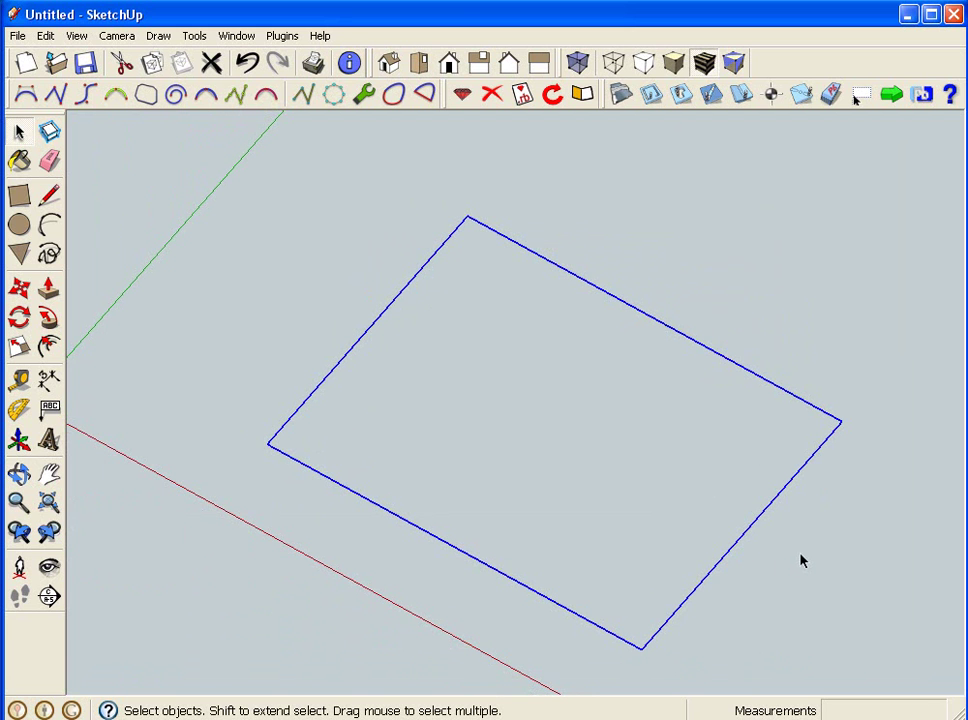
pyautogui.hotkey('ctrl', 'z')
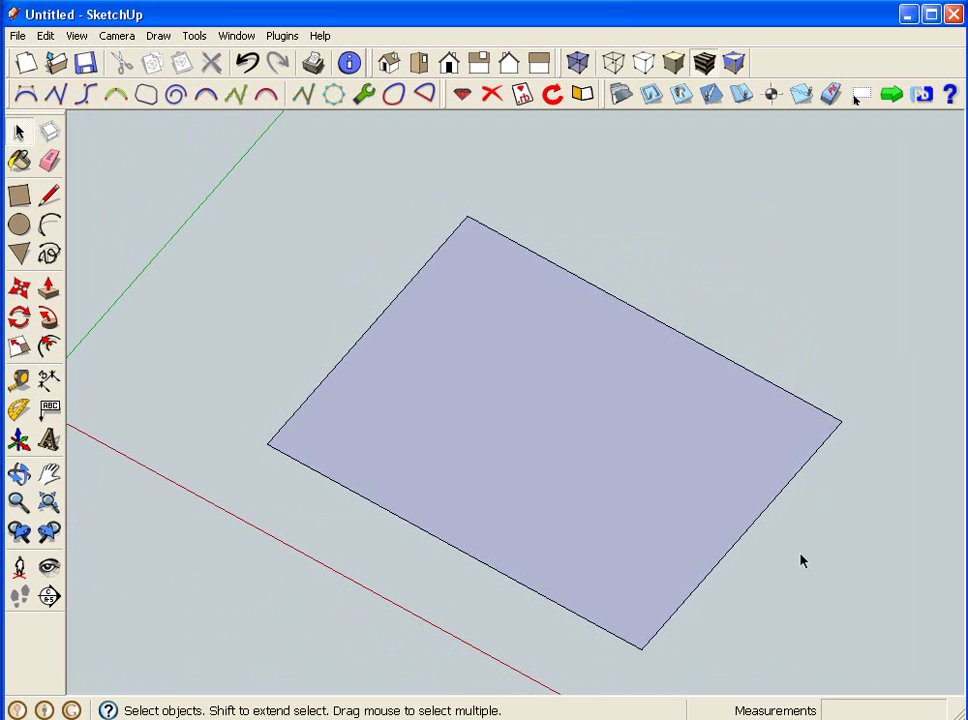
pyautogui.moveTo(802, 562); pyautogui.dragTo(696, 454, button='middle')
pyautogui.click(752, 495)
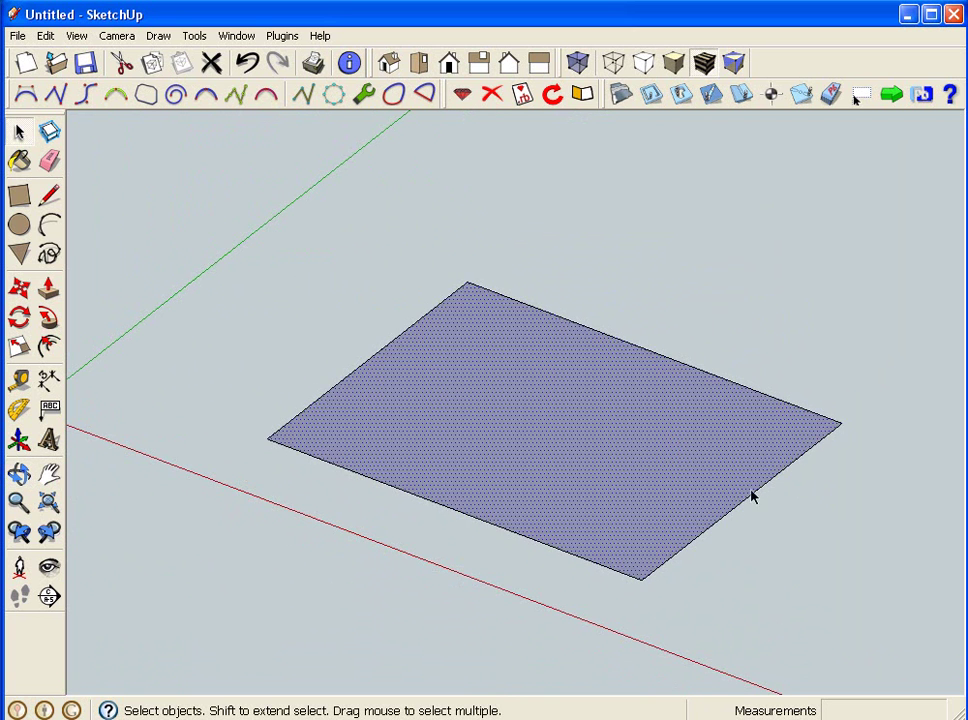
# Step: Move the rectangle's front corner up 0.01 along the blue axis
pyautogui.click(826, 547)
pyautogui.moveTo(817, 547); pyautogui.dragTo(838, 495, button='middle')
pyautogui.scroll(2, 804, 475)
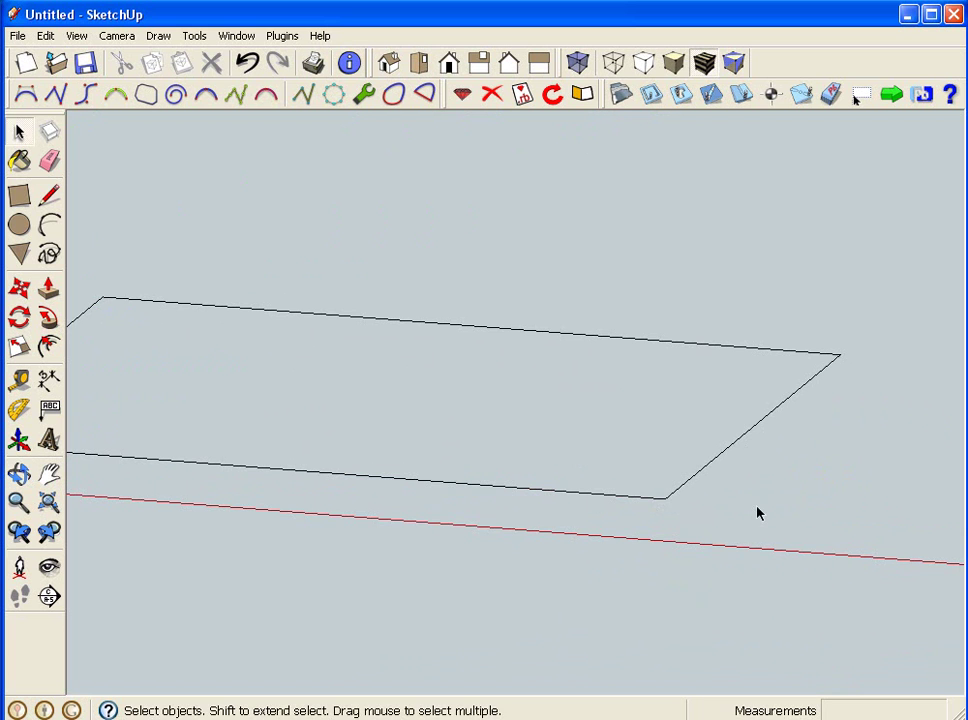
pyautogui.press('m')
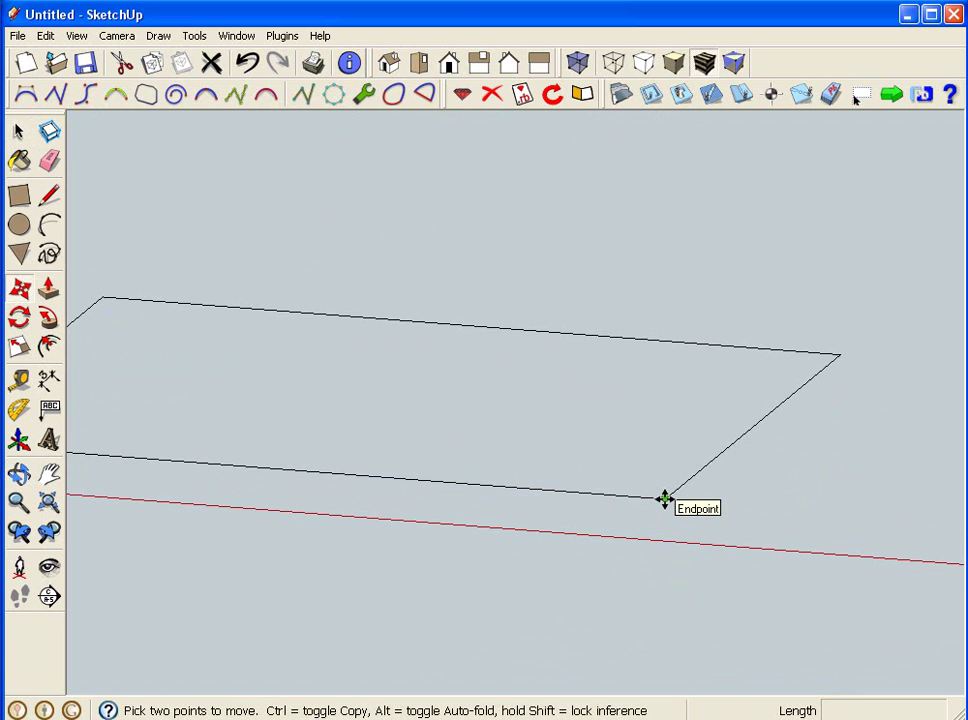
pyautogui.click(664, 498)
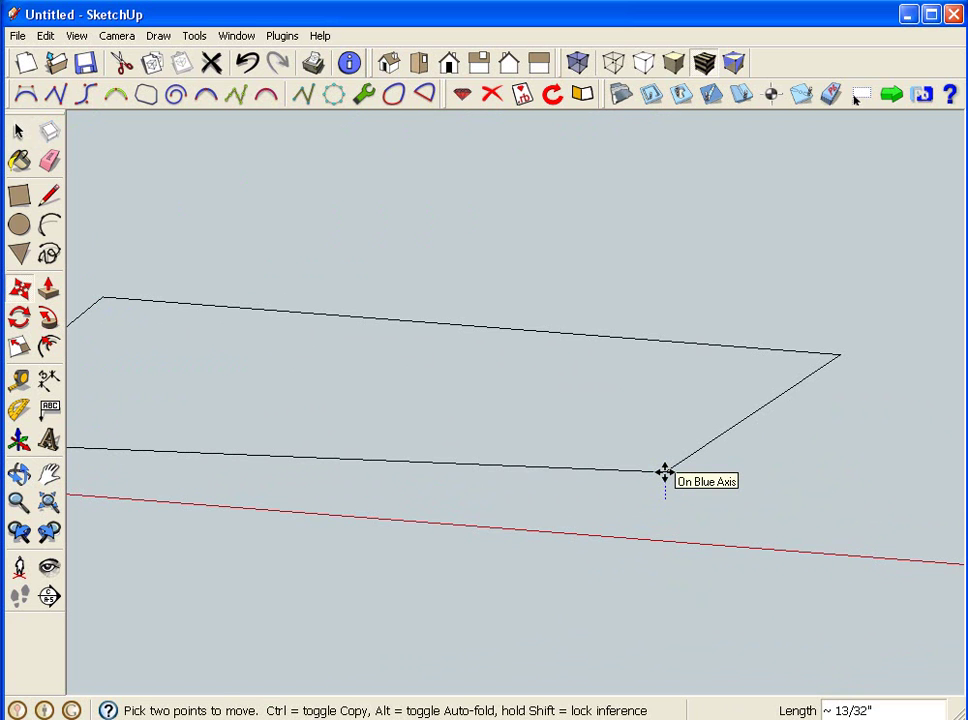
pyautogui.write('.01')
pyautogui.press('Return')
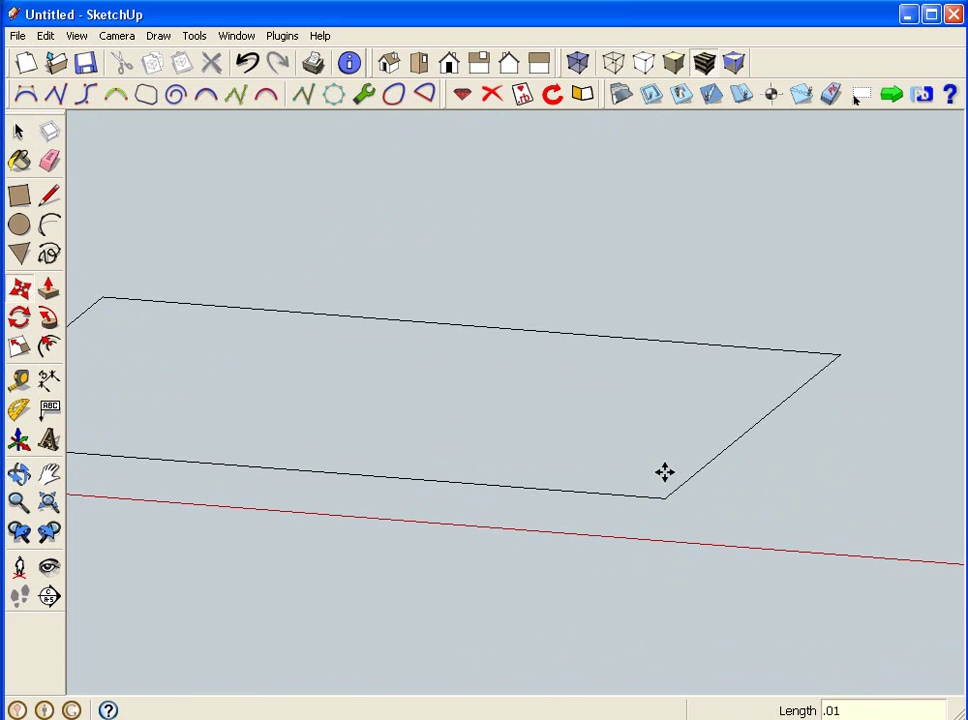
# Step: Check the raised corner in Front view, then orbit to an elevated view
pyautogui.click(448, 62)
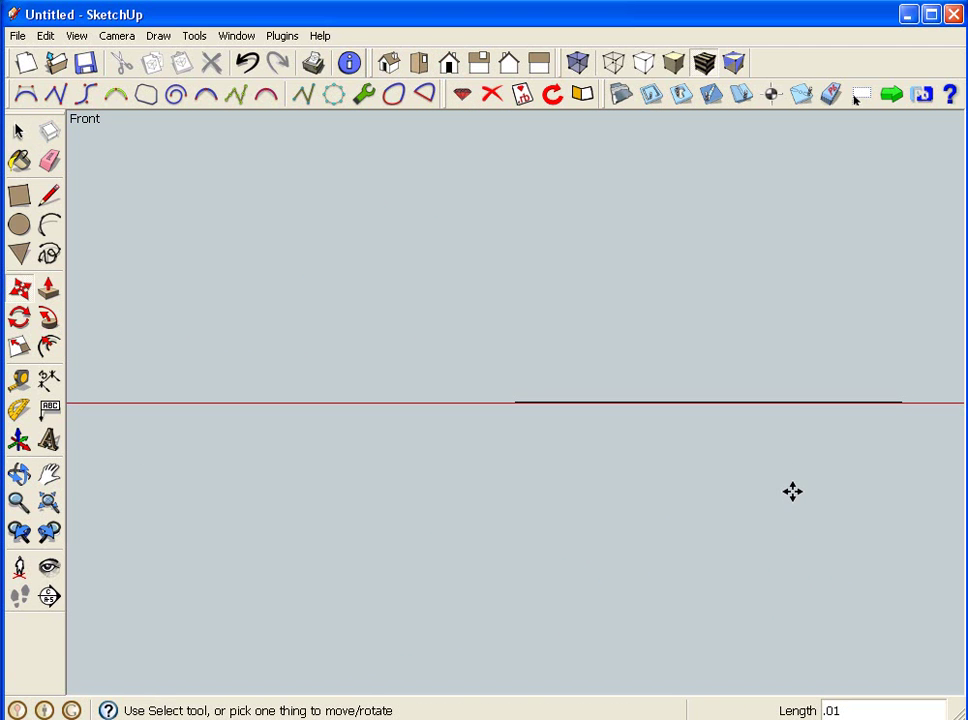
pyautogui.press('space')
pyautogui.moveTo(800, 445); pyautogui.dragTo(750, 571, button='middle')
pyautogui.scroll(-2, 750, 571)
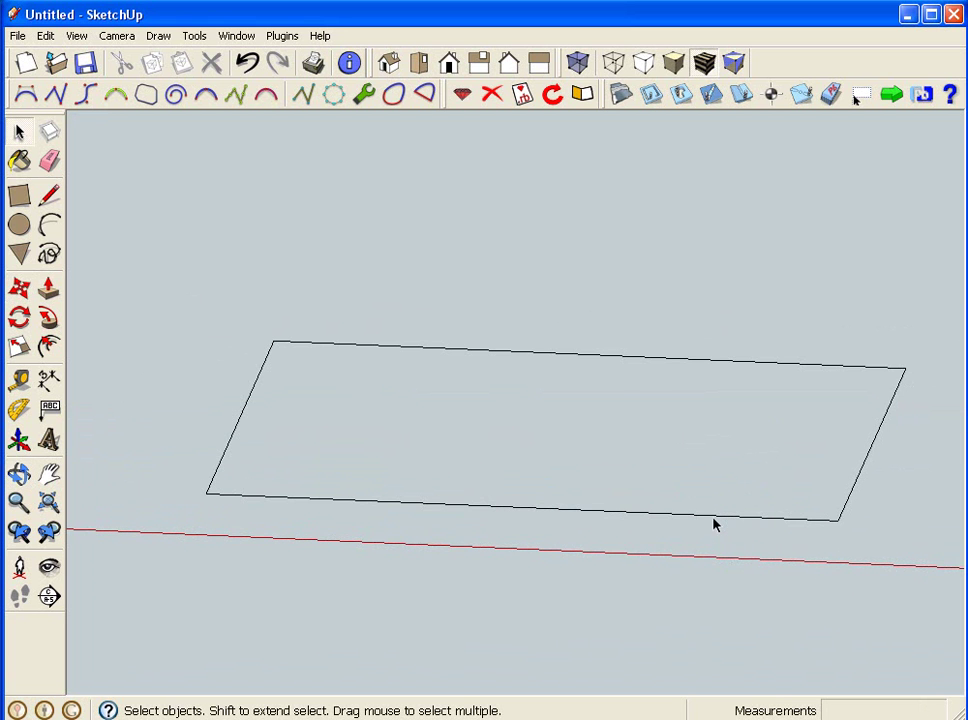
# Step: Run RepairBL and Phlatten on the warped rectangle outline and verify it in Front view
pyautogui.tripleClick(715, 519)
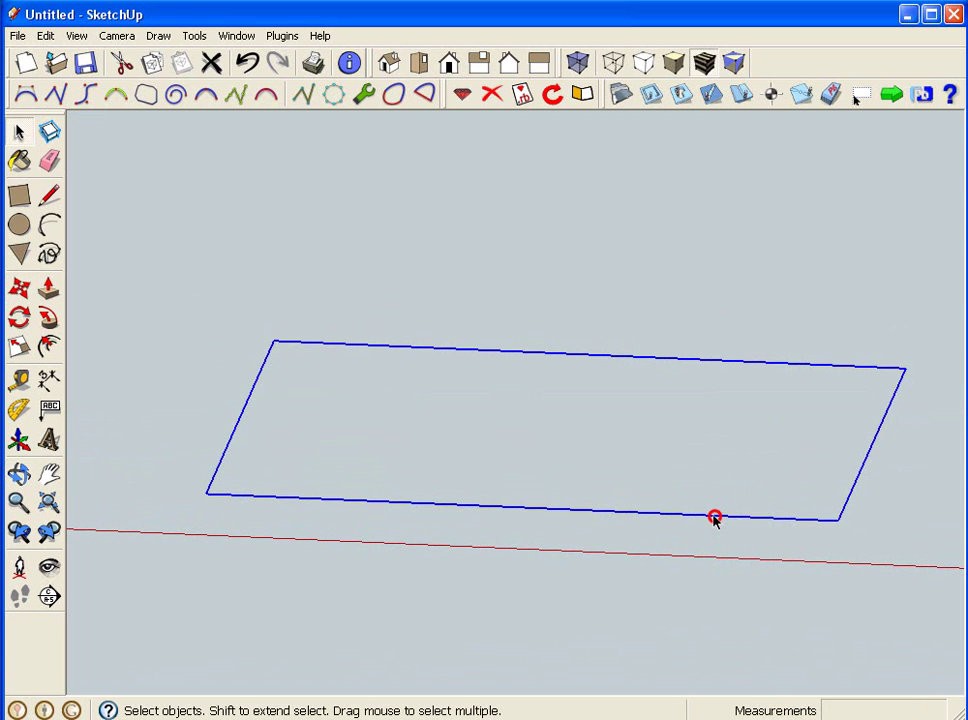
pyautogui.click(462, 236)
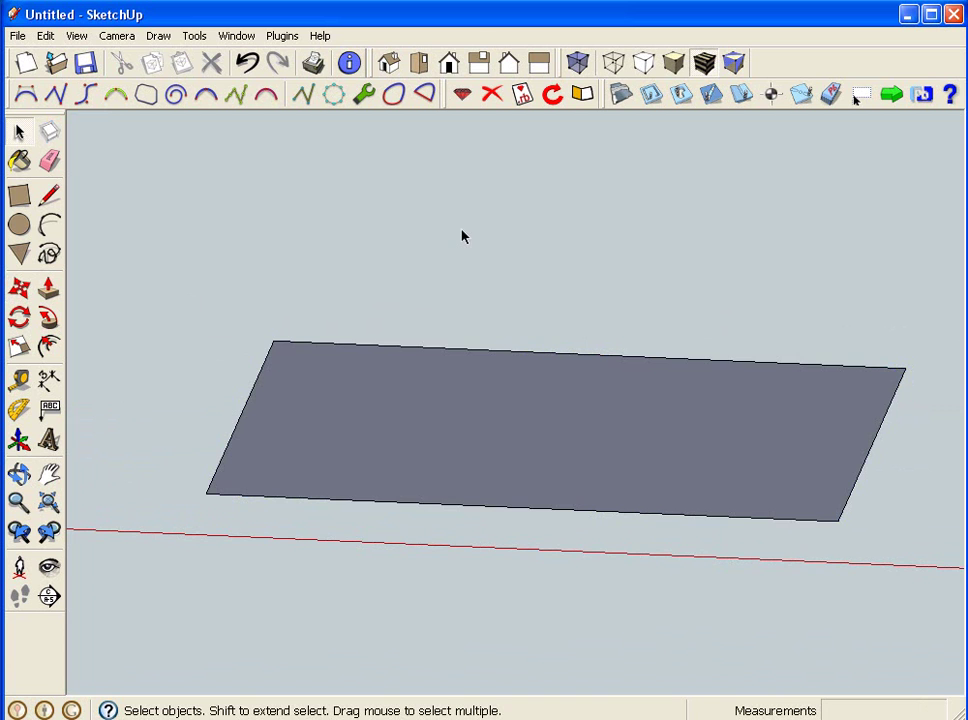
pyautogui.click(450, 64)
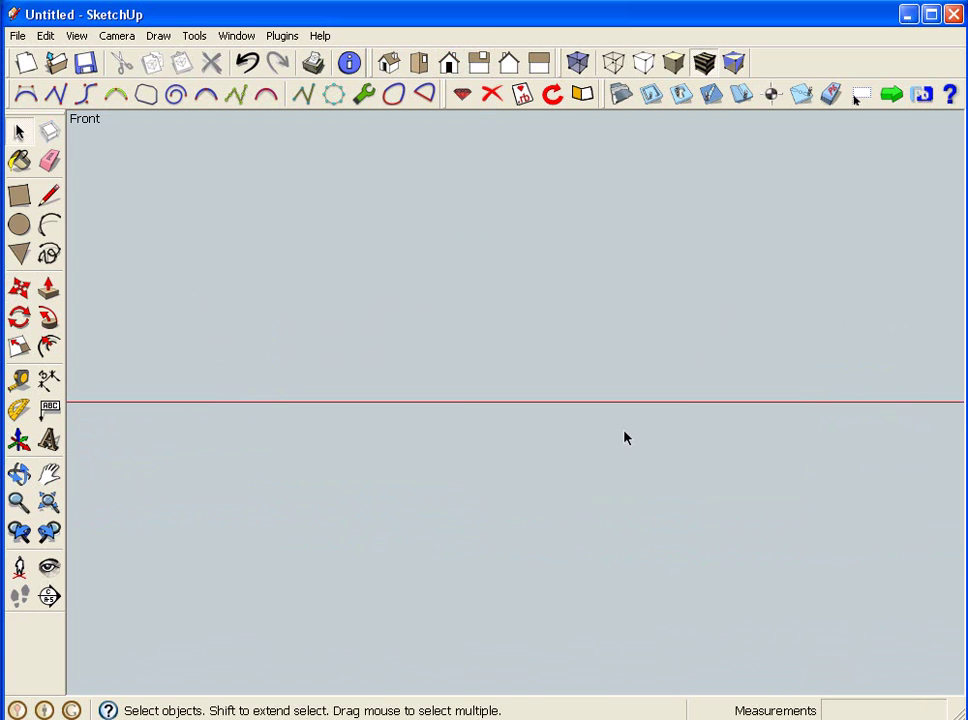
pyautogui.moveTo(778, 281); pyautogui.dragTo(649, 482, button='middle')
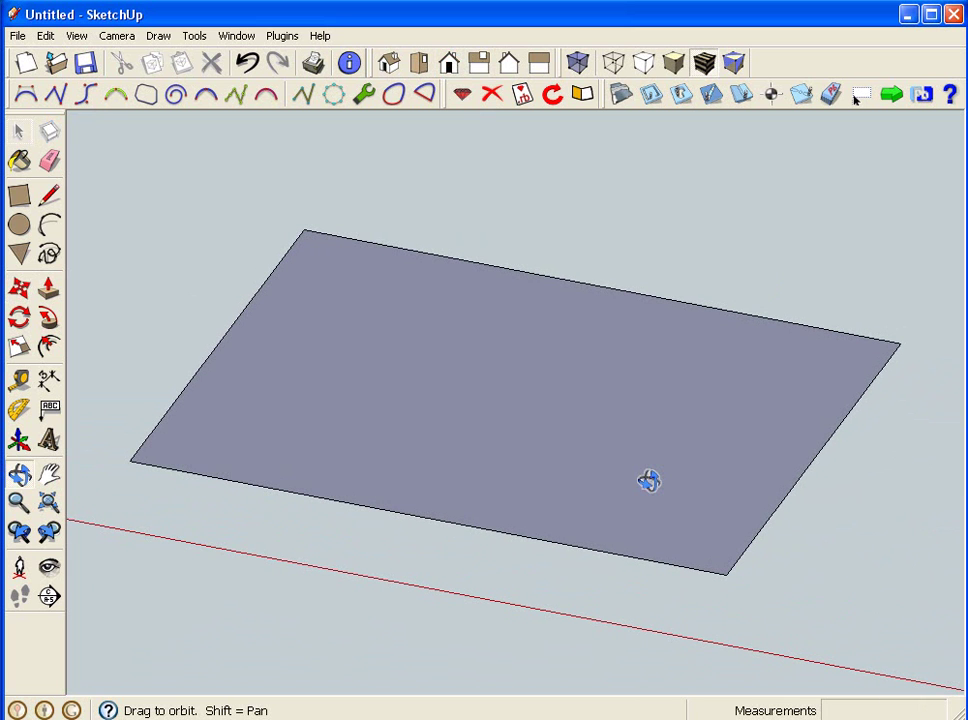
pyautogui.press('space')
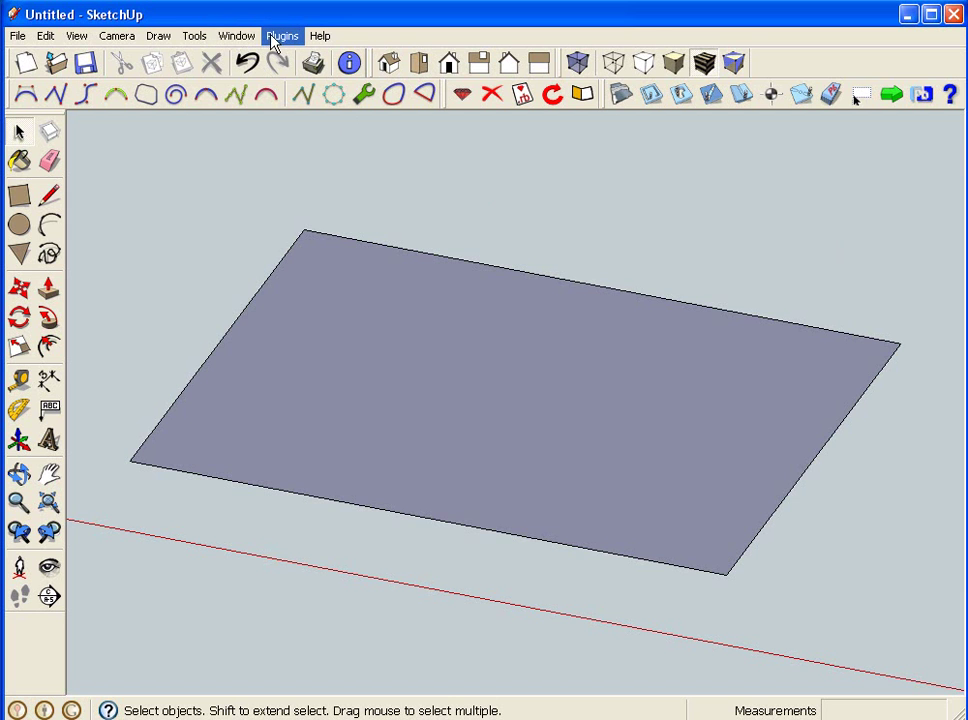
# Step: Look through the Tools menu, then delete the rectangle's face and select its four edges
pyautogui.click(193, 37)
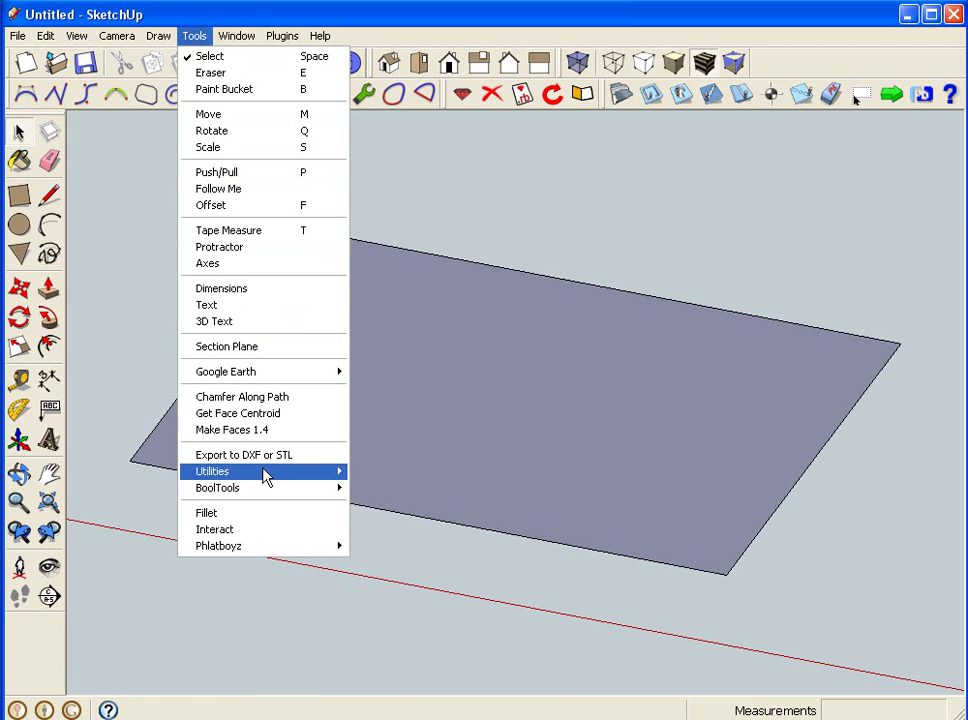
pyautogui.moveTo(265, 478)
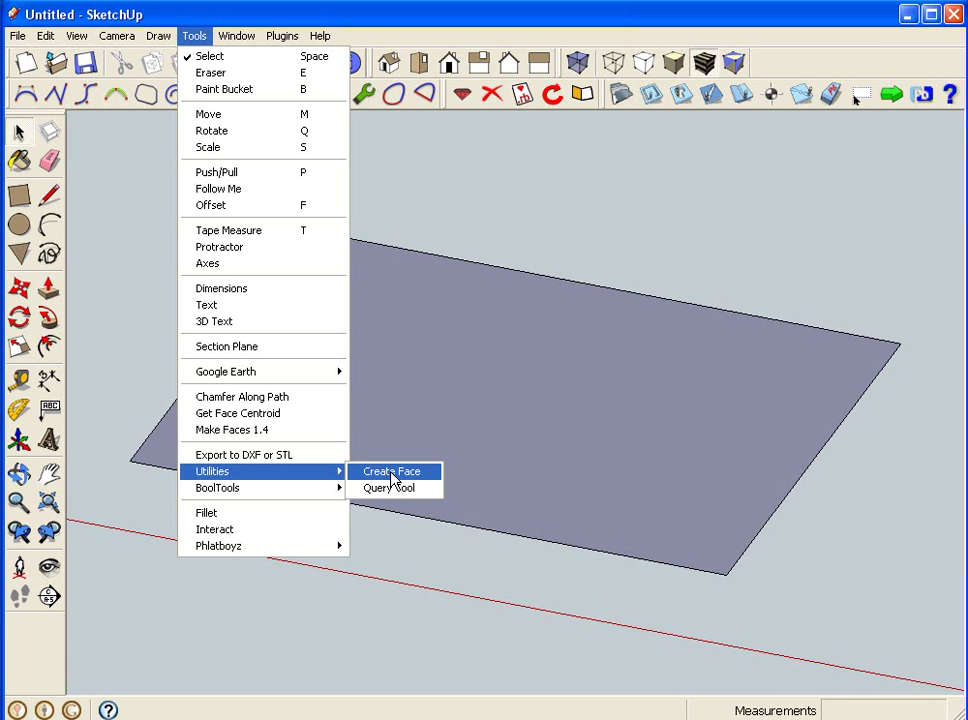
pyautogui.click(838, 499)
pyautogui.click(655, 439)
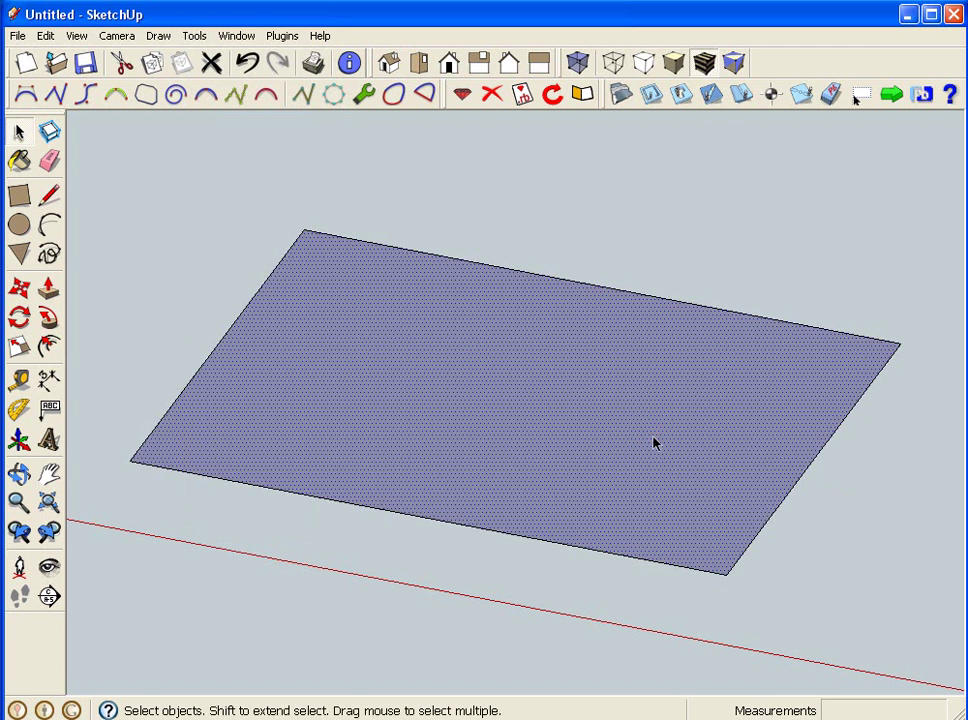
pyautogui.press('Delete')
pyautogui.tripleClick(771, 517)
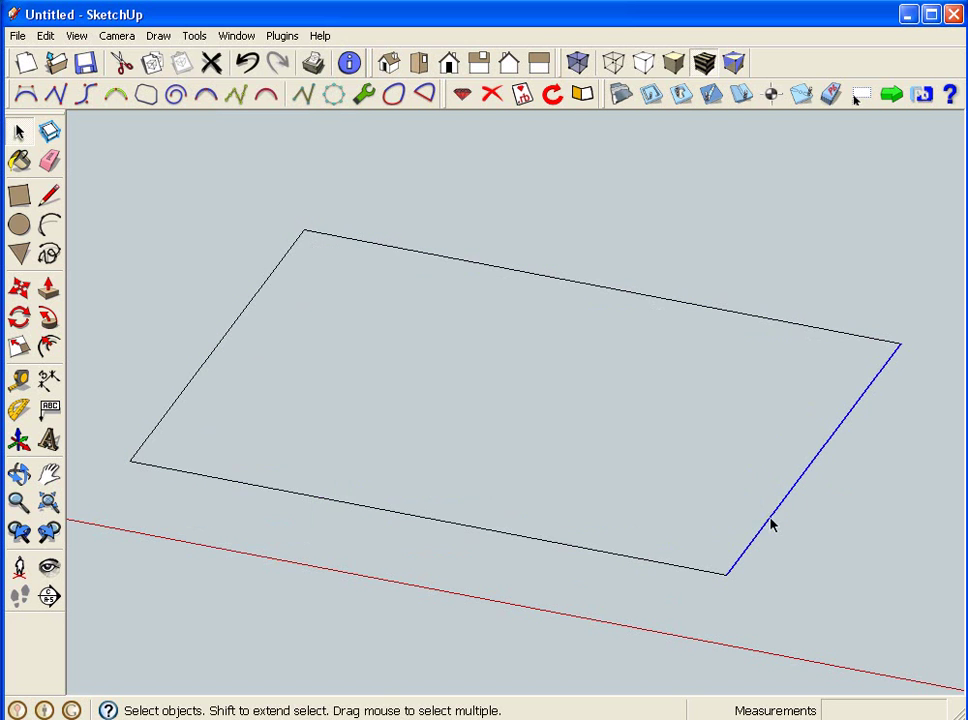
# Step: Rebuild the rectangle's face from its edges with Tools > Utilities > Create Face
pyautogui.click(237, 37)
pyautogui.moveTo(275, 38)
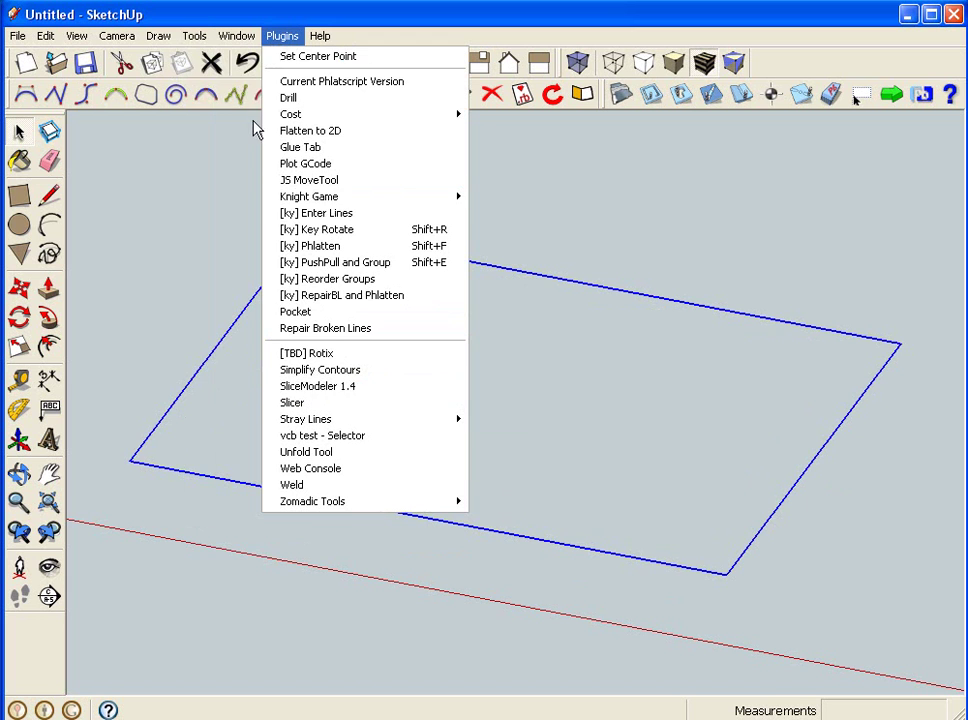
pyautogui.moveTo(194, 37)
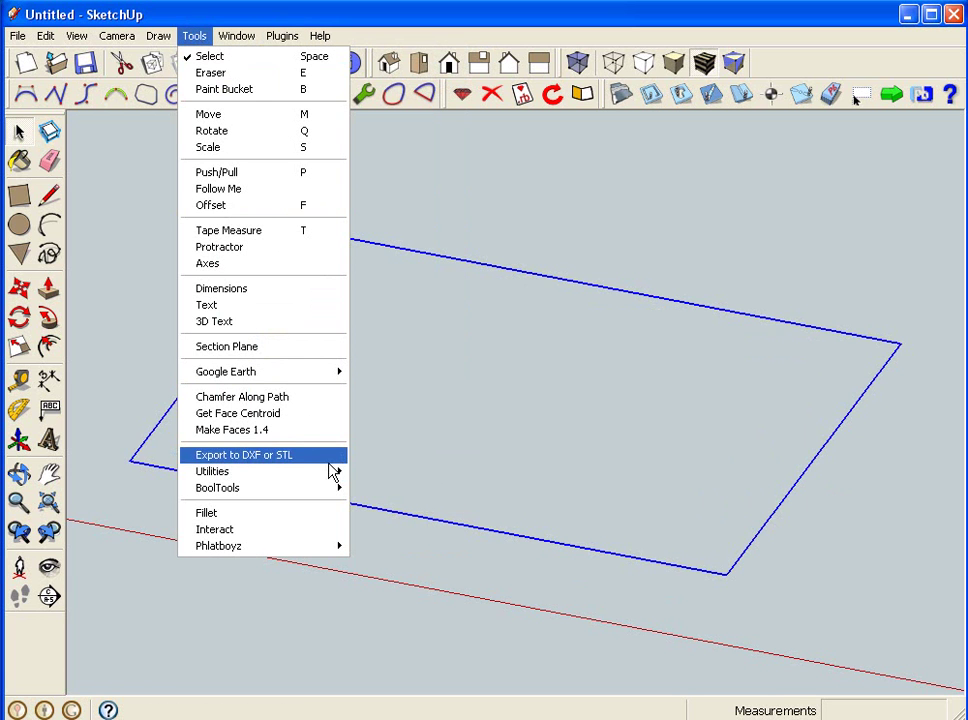
pyautogui.moveTo(332, 475)
pyautogui.click(378, 470)
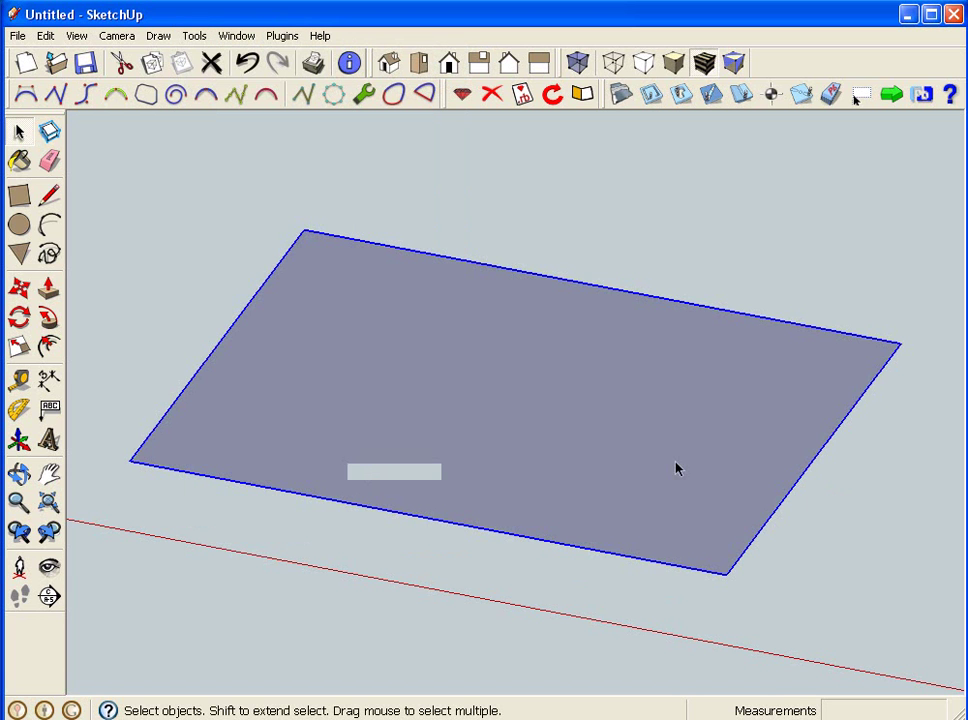
pyautogui.click(837, 511)
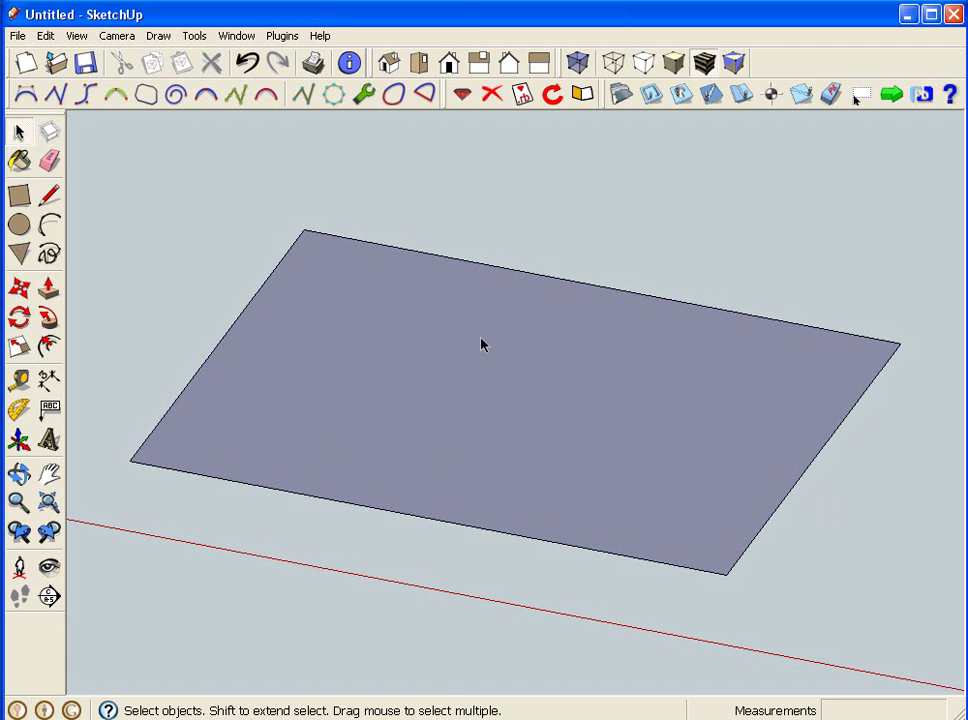
pyautogui.click(237, 37)
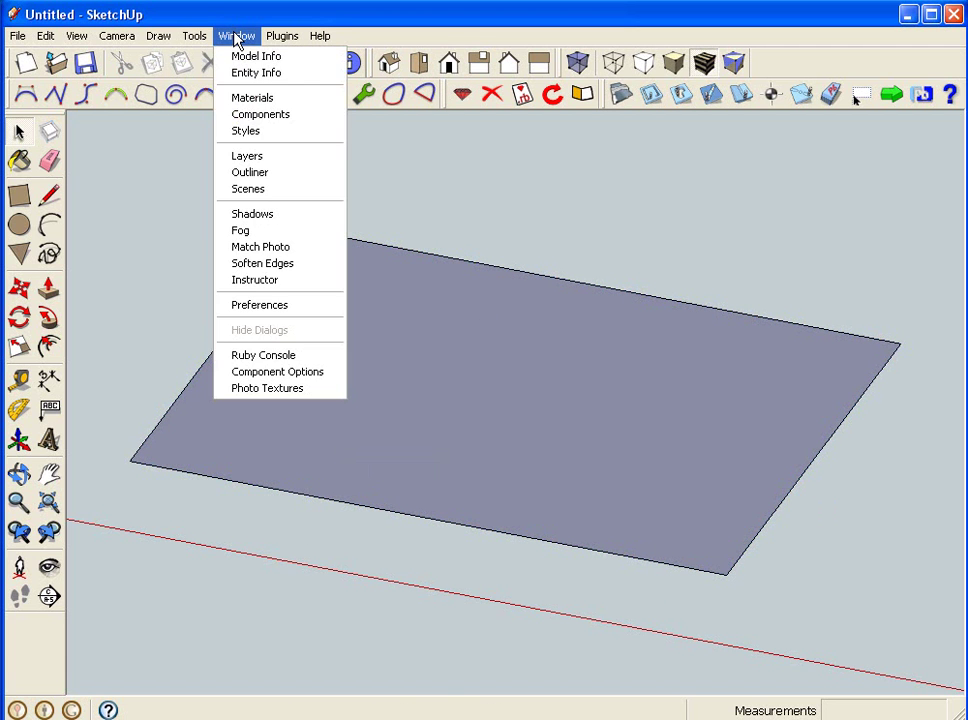
pyautogui.moveTo(198, 40)
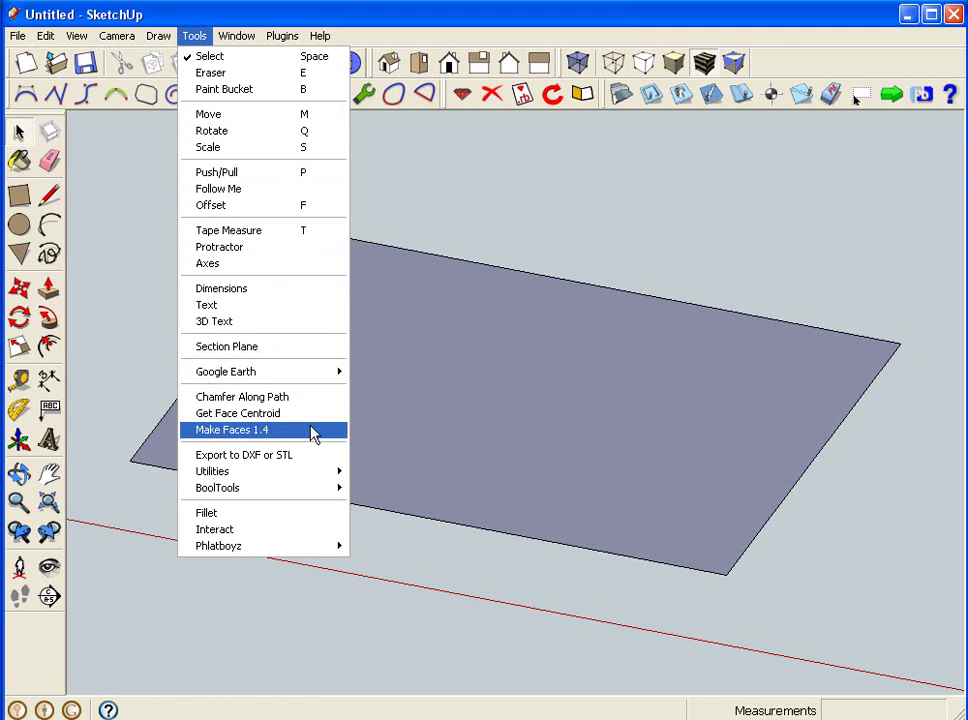
pyautogui.click(677, 195)
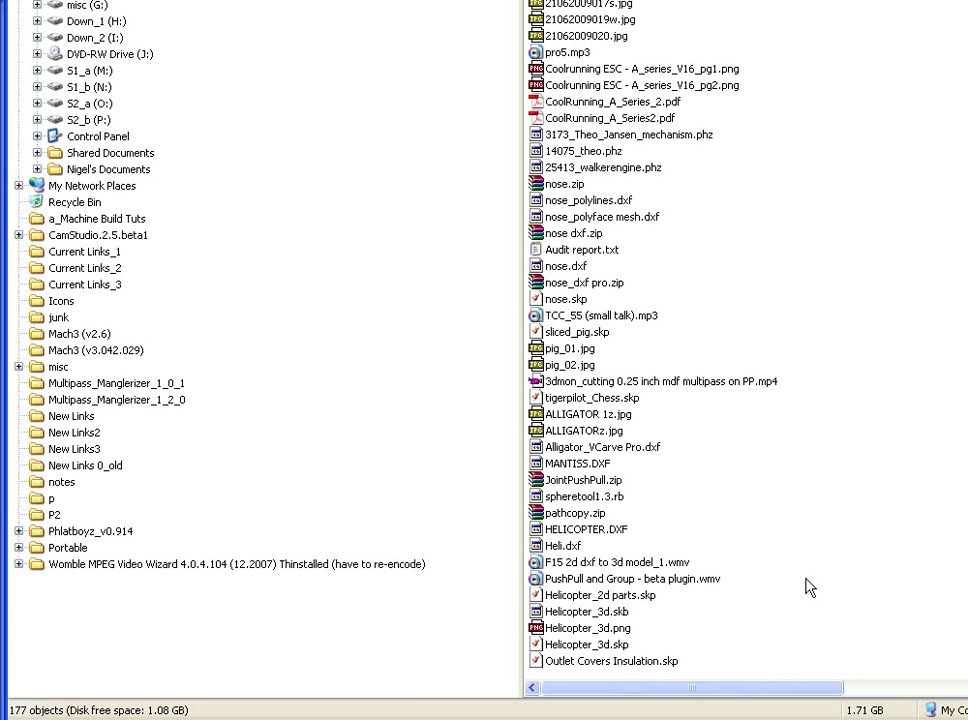
# Step: Play F15 2d dxf to 3d model_1.wmv in Windows Media Player
pyautogui.click(645, 565)
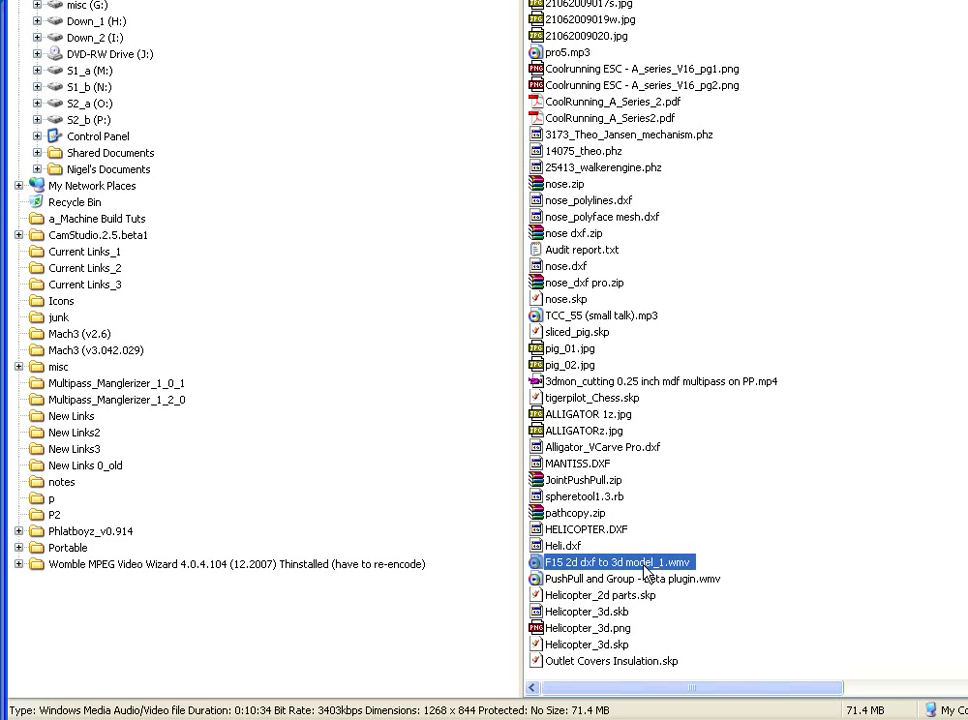
pyautogui.doubleClick(645, 566)
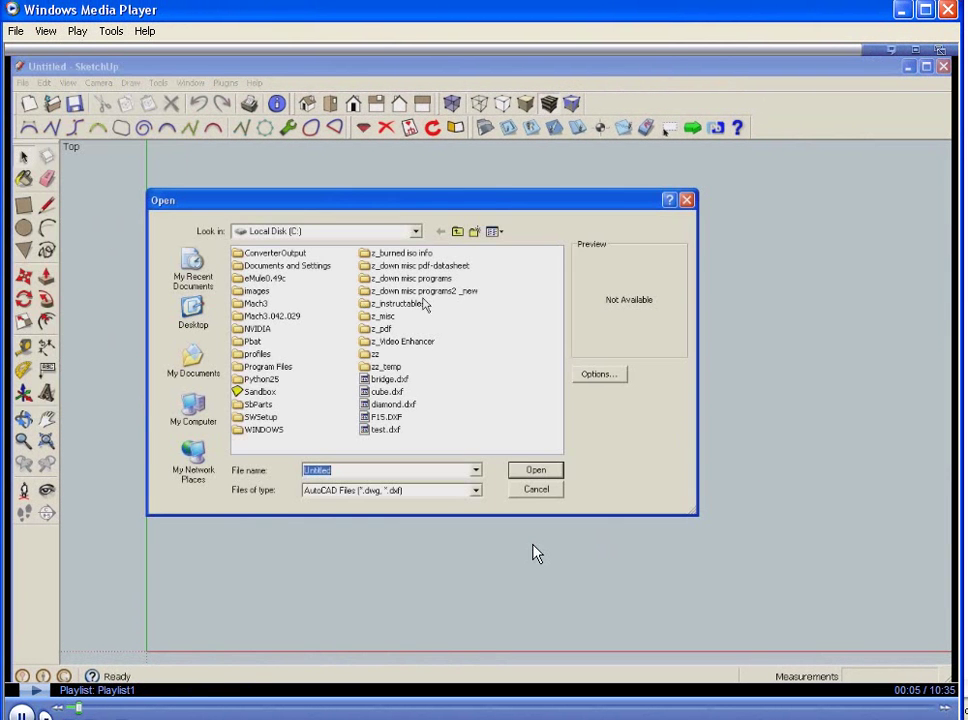
# Step: Skim the video through 00:37, 00:49, 01:29 and 01:50, pause at 02:28, and lower the window
pyautogui.click(124, 709)
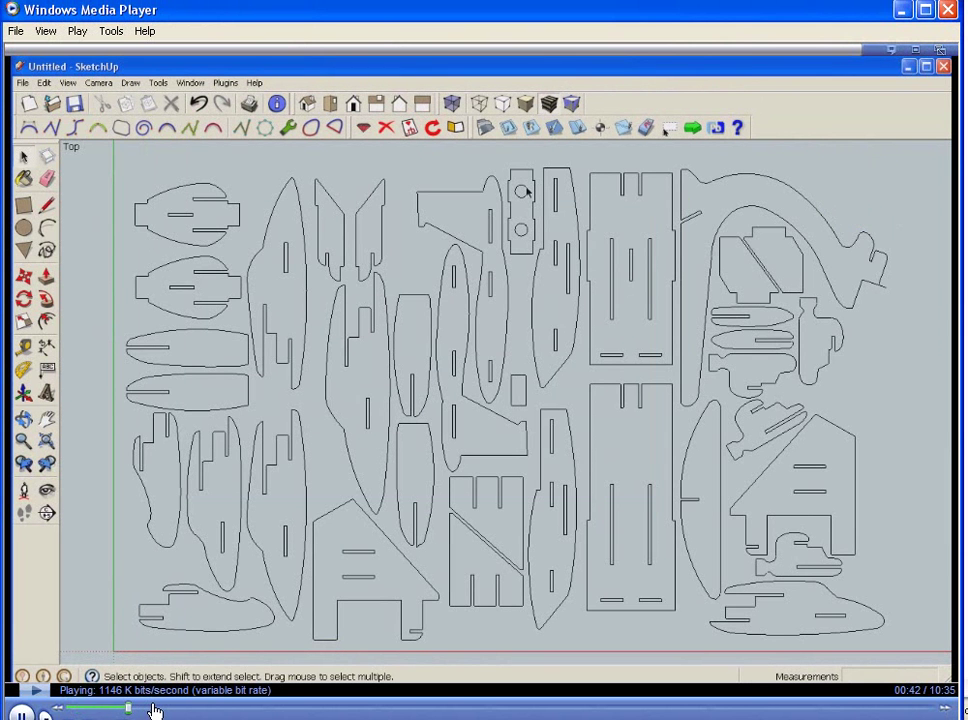
pyautogui.click(140, 709)
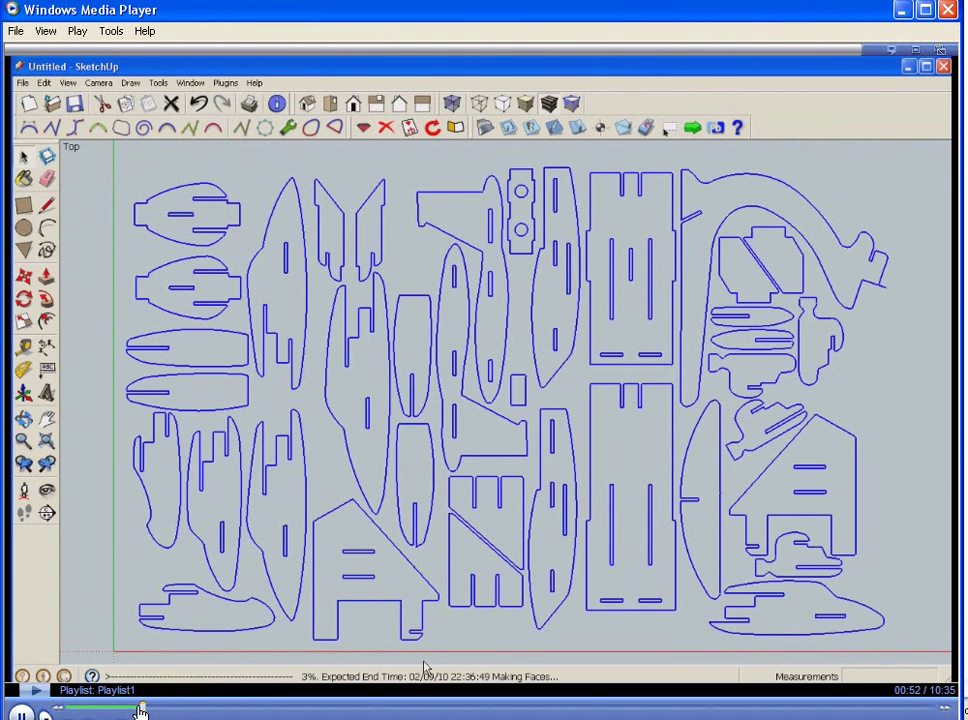
pyautogui.click(134, 709)
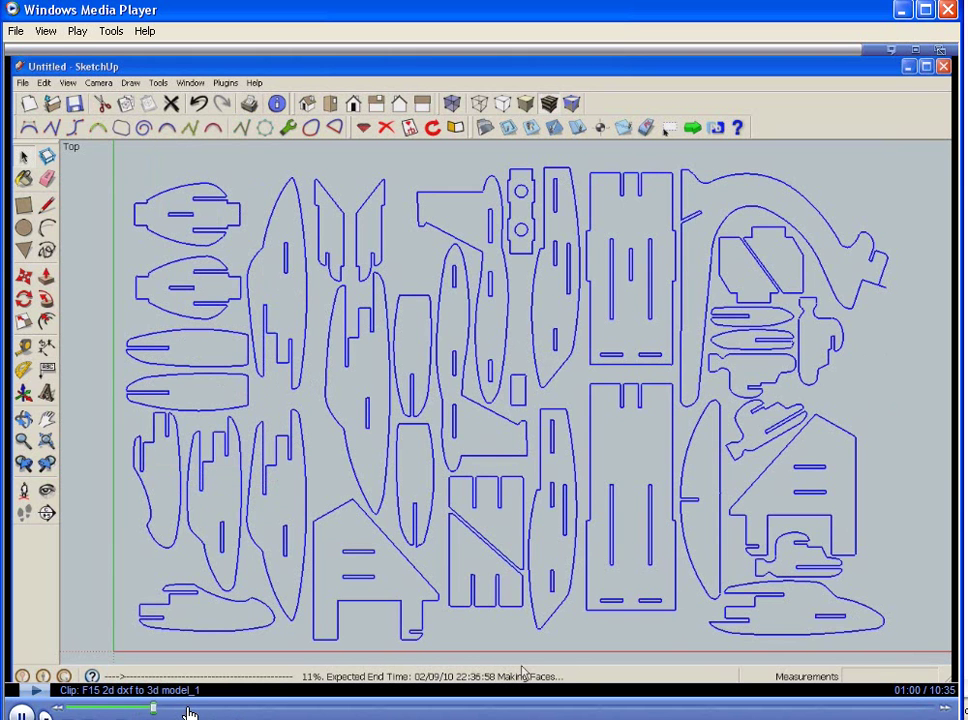
pyautogui.click(193, 708)
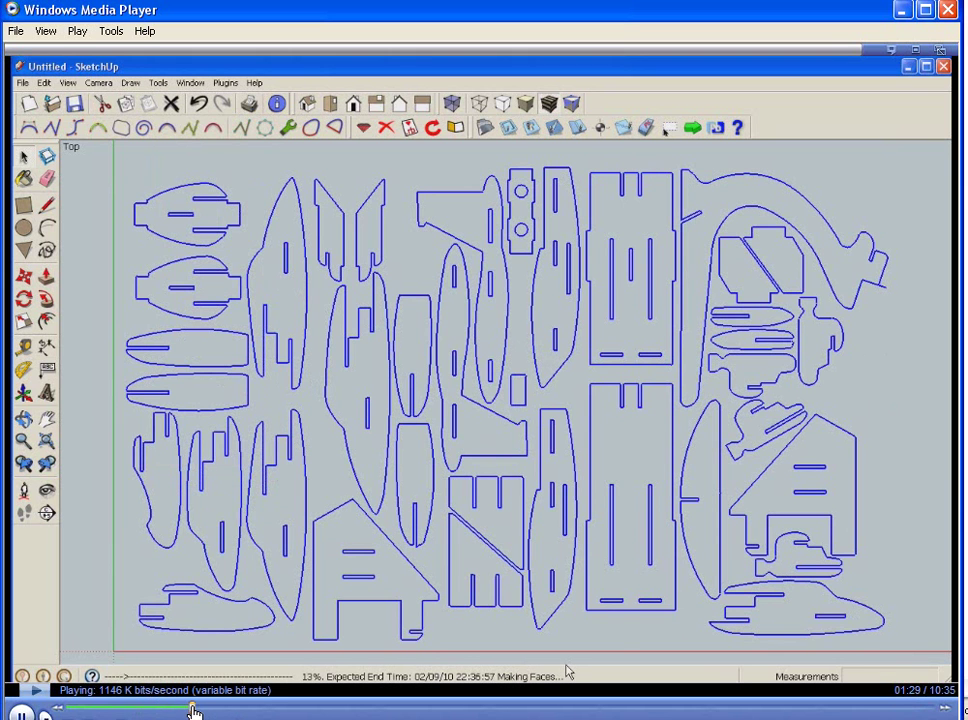
pyautogui.moveTo(193, 708); pyautogui.dragTo(264, 710)
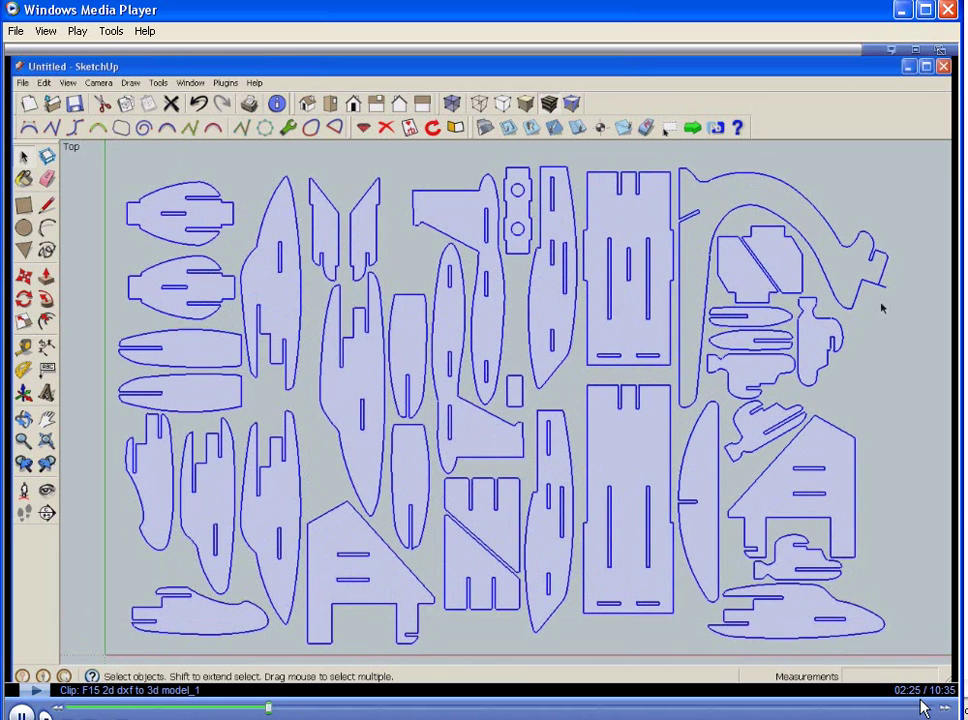
pyautogui.click(20, 714)
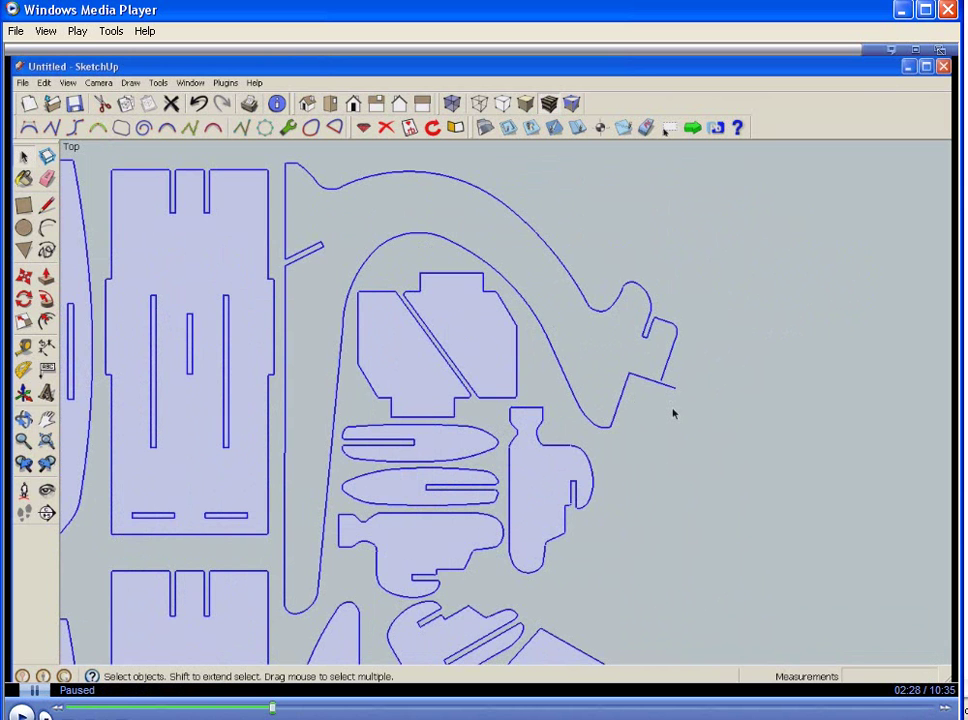
pyautogui.moveTo(870, 22); pyautogui.dragTo(866, 57)
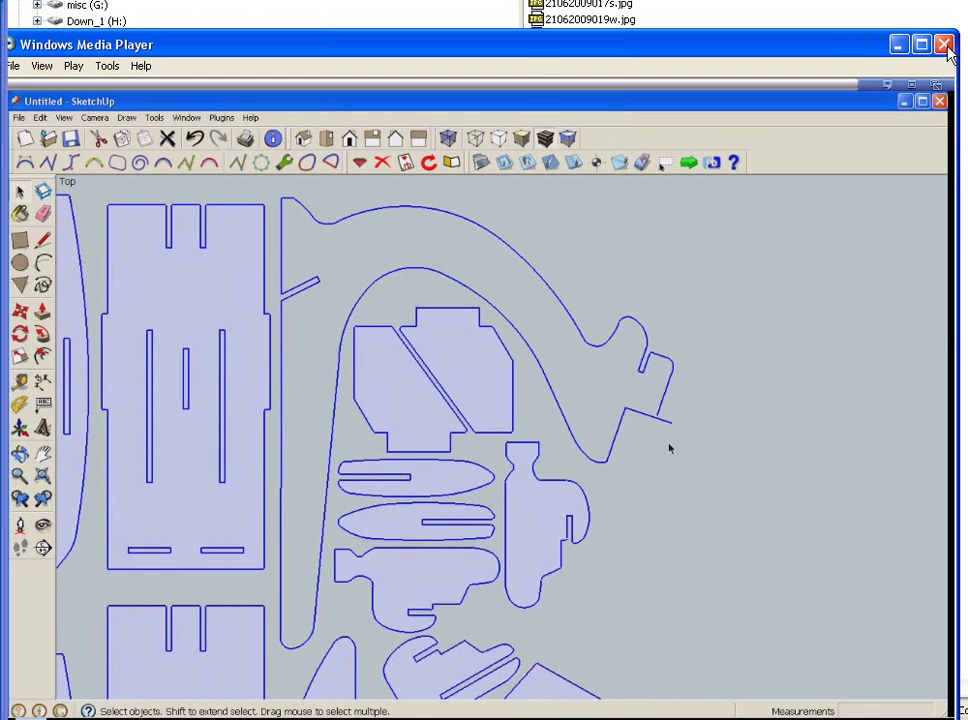
# Step: Close the player and open the recent F15 wood puzzle - just dxf lines.skp with the Select tool active
pyautogui.click(944, 45)
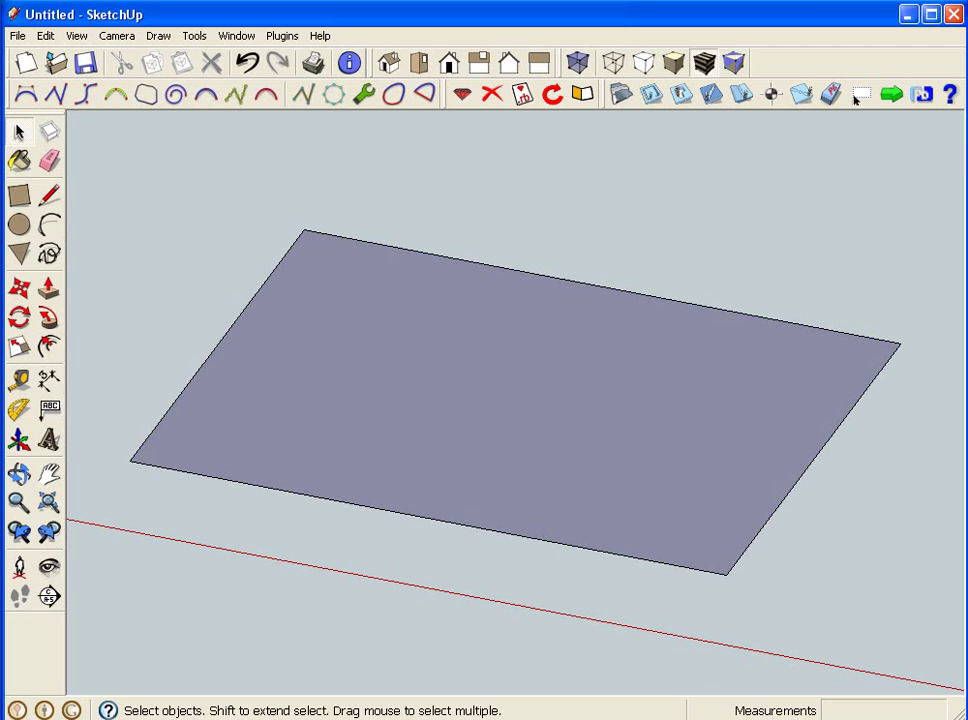
pyautogui.click(17, 37)
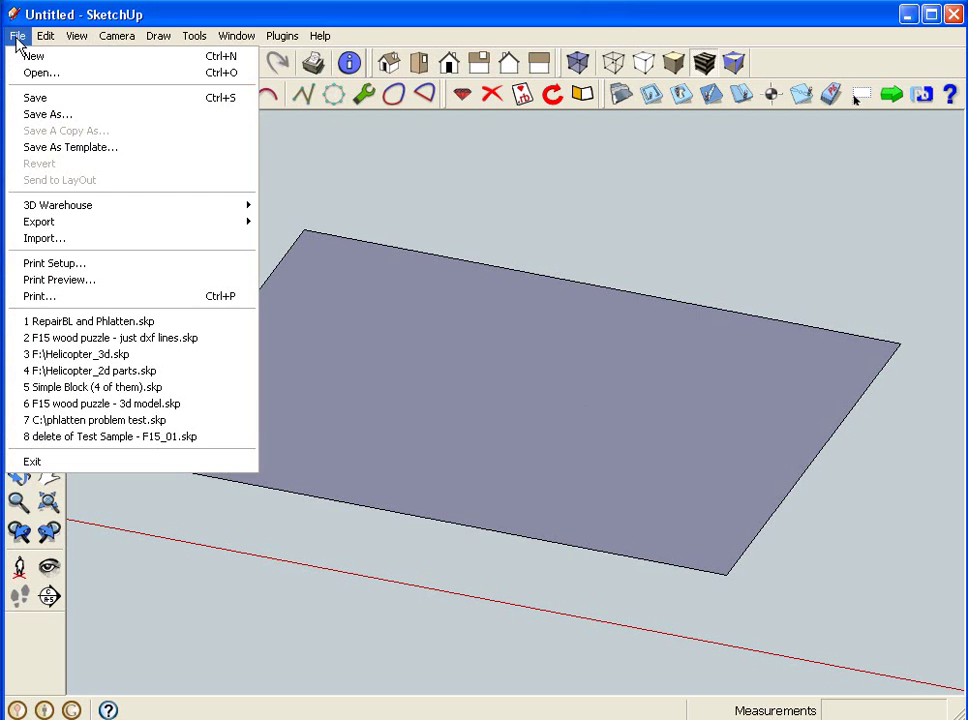
pyautogui.click(190, 338)
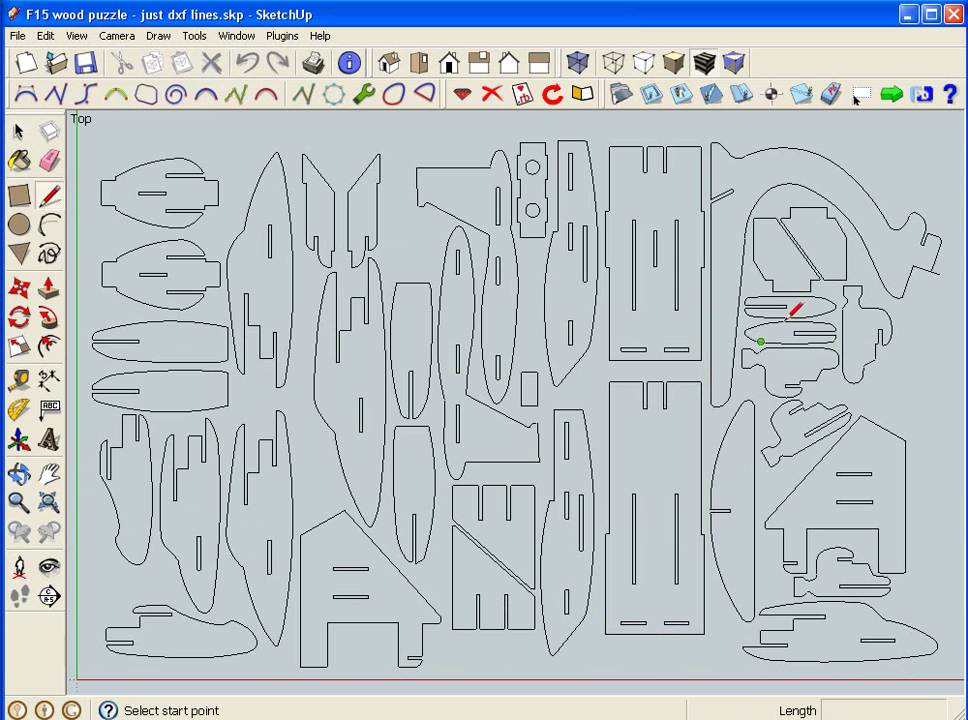
pyautogui.press('space')
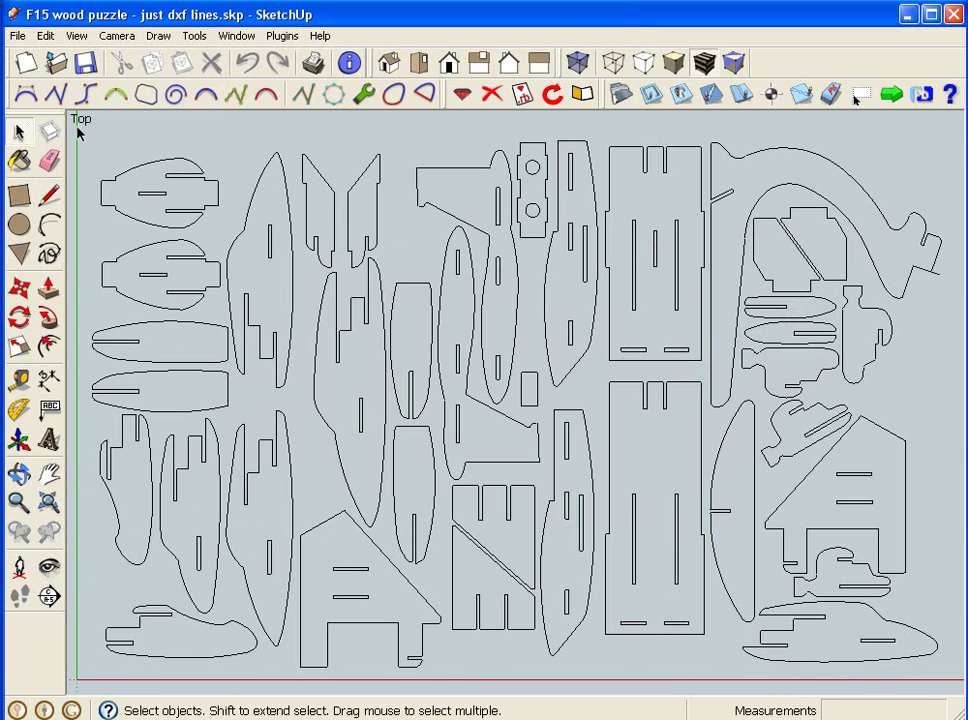
# Step: Run [ky] Phlatten on all selected F15 puzzle outlines to fill each part with a face, then deselect
pyautogui.moveTo(80, 129); pyautogui.dragTo(953, 681)
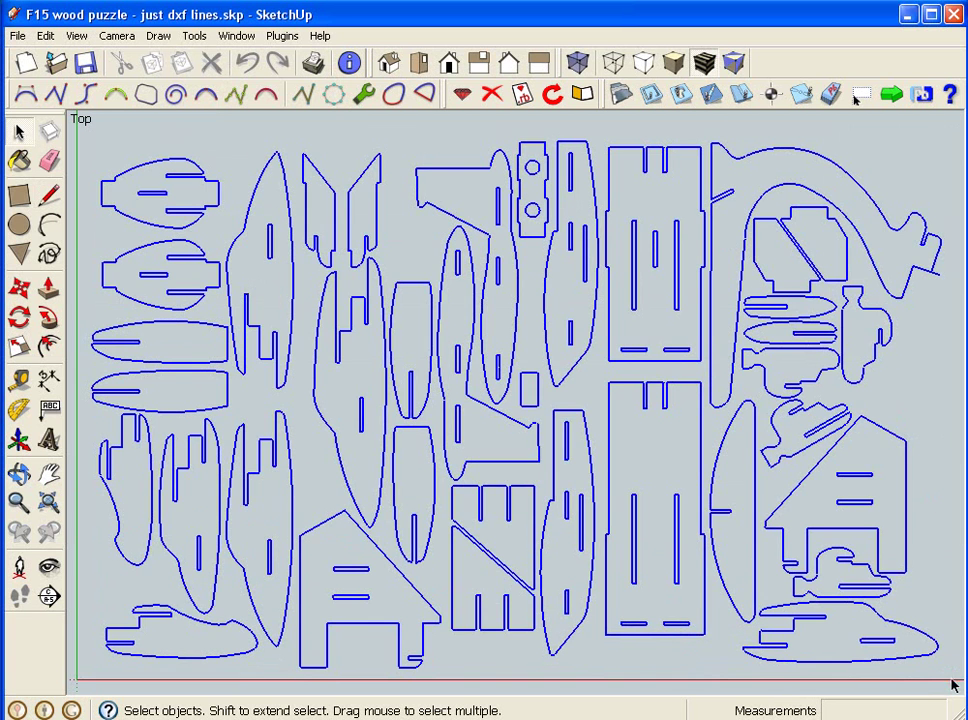
pyautogui.click(284, 36)
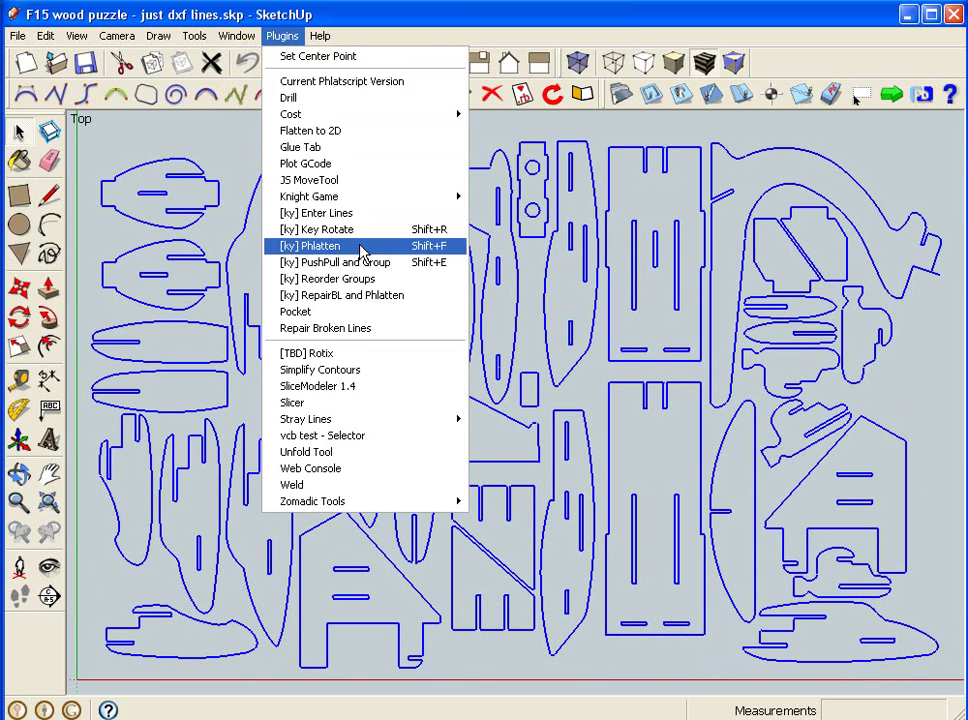
pyautogui.click(340, 245)
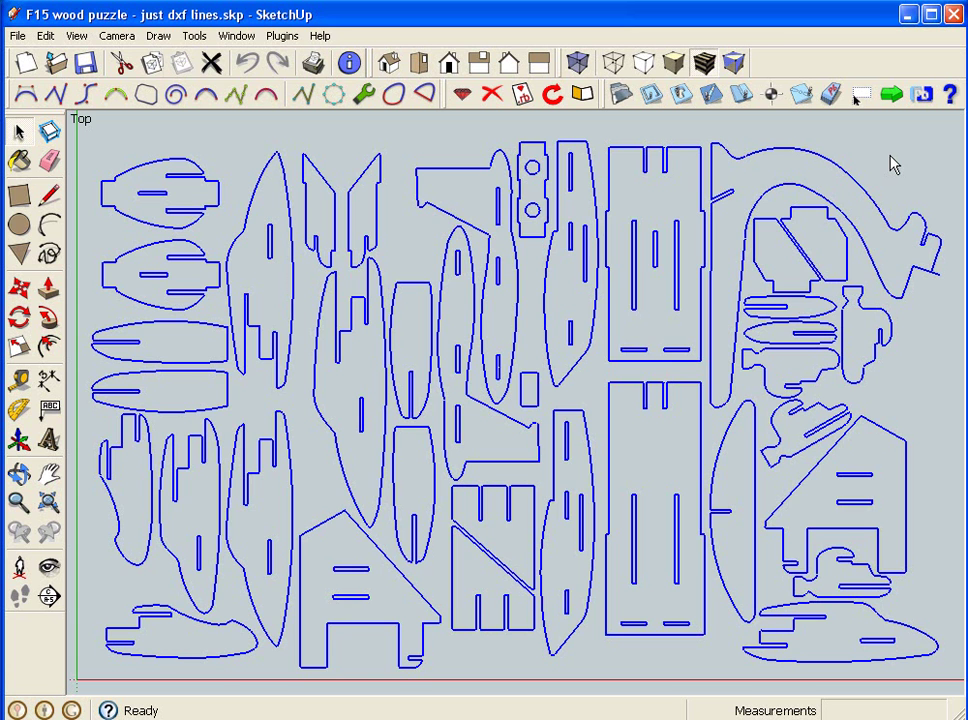
pyautogui.click(890, 161)
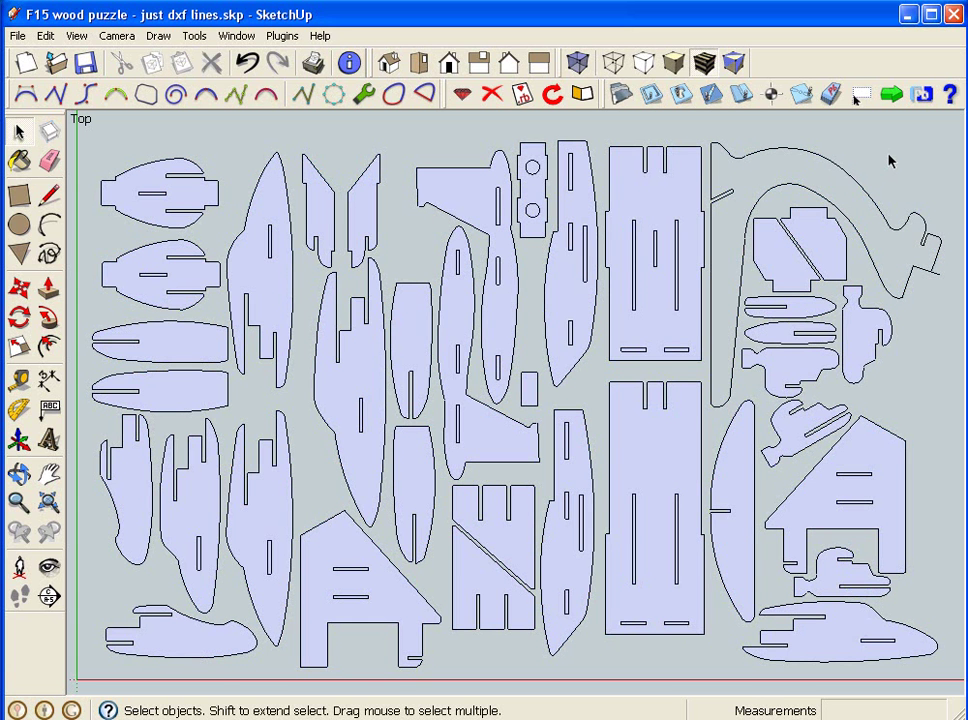